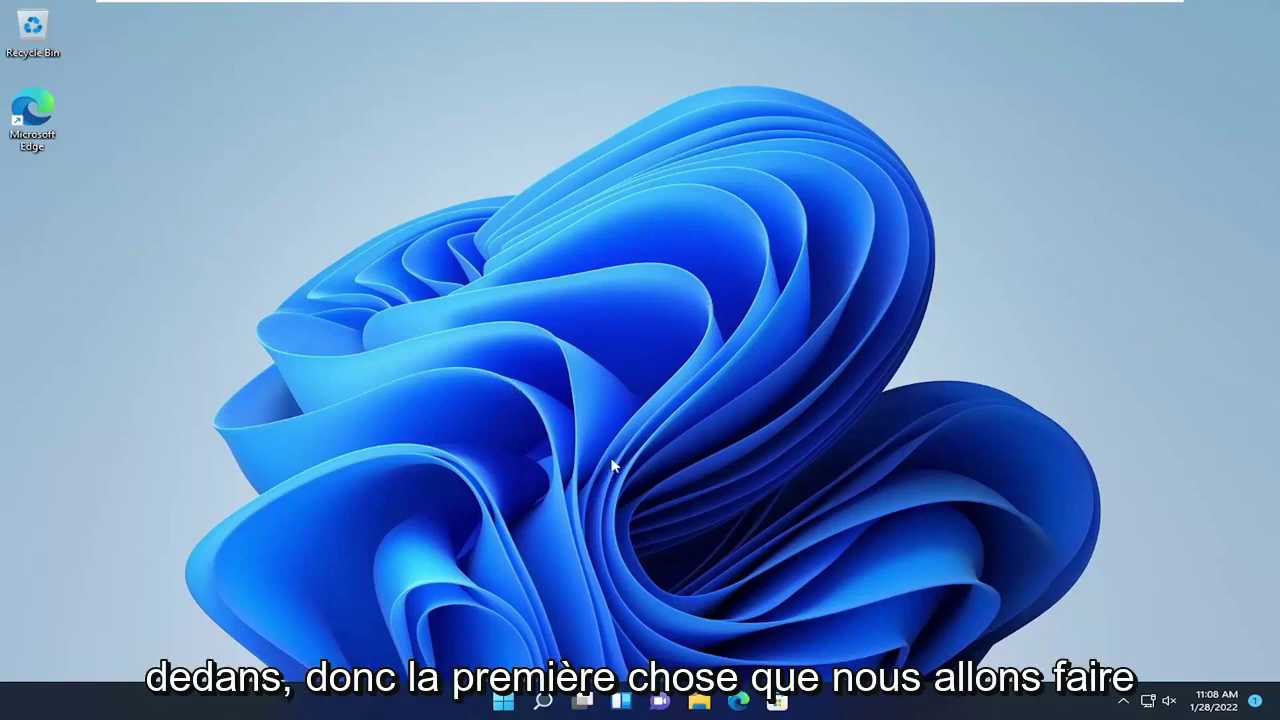
Step: Open System Configuration through a search for msconfig and bring up Task Manager's list of startup apps from it
left_click(543, 701)
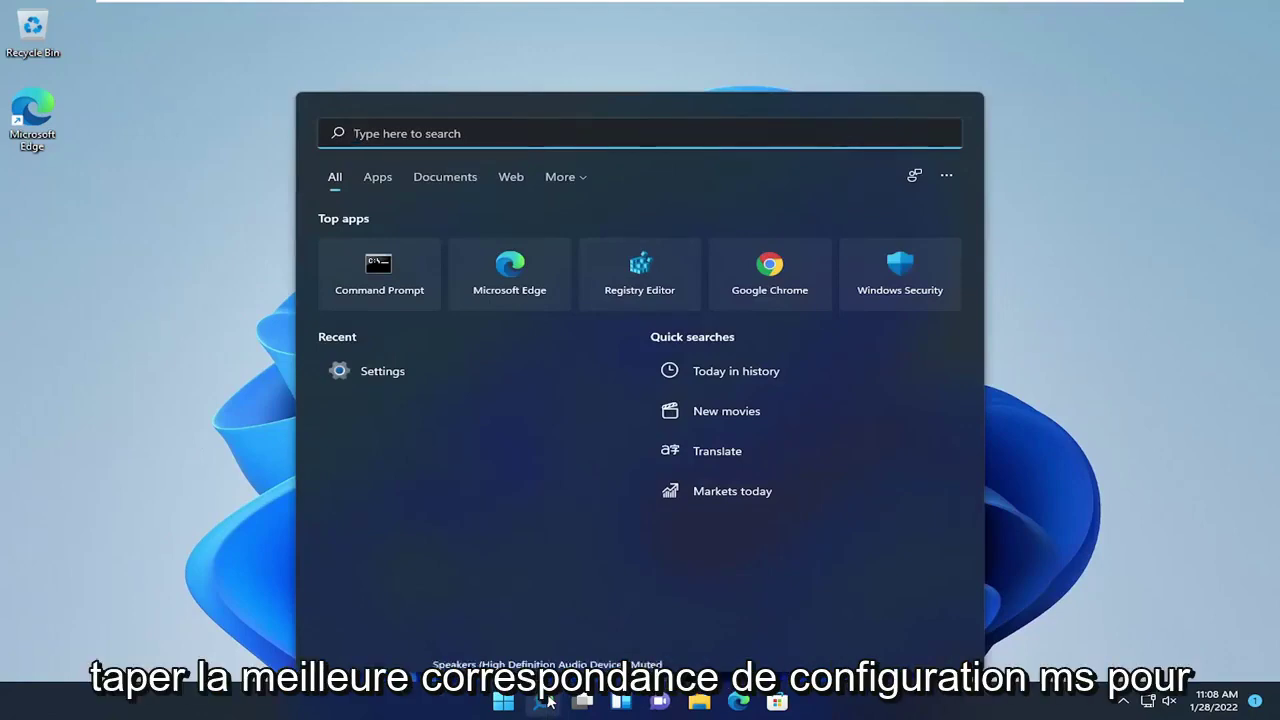
type("msconfig")
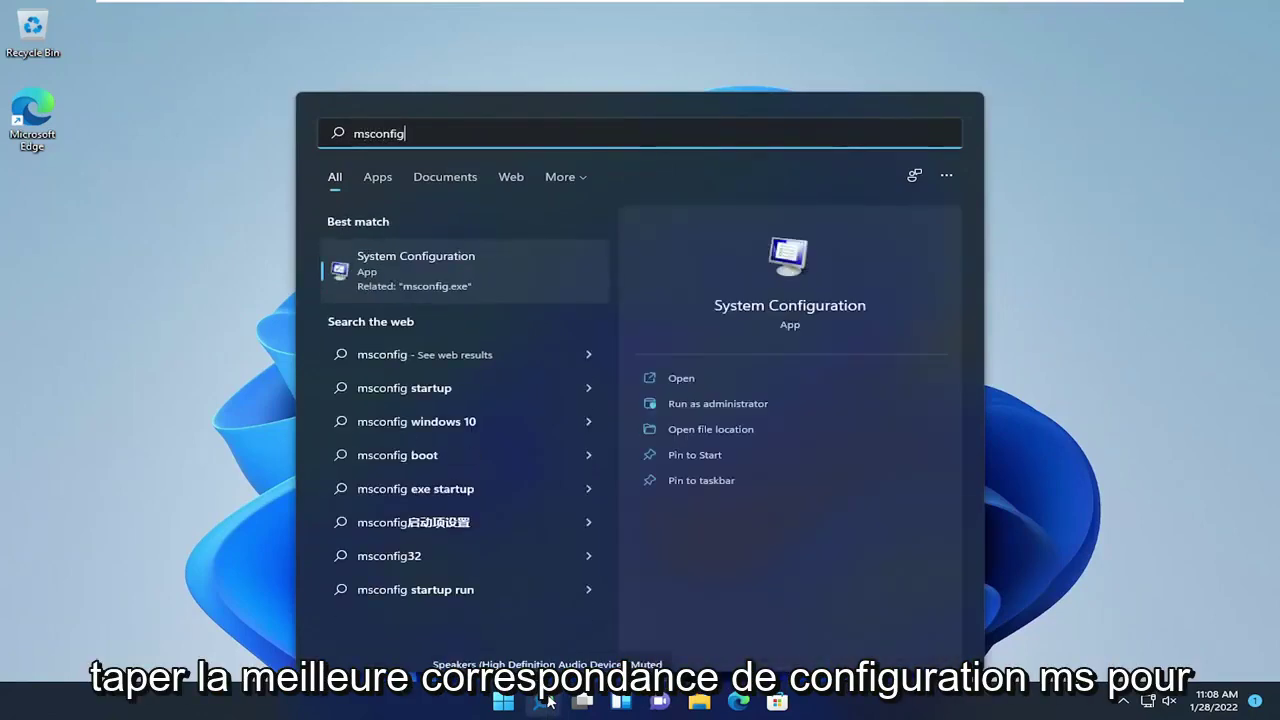
left_click(414, 270)
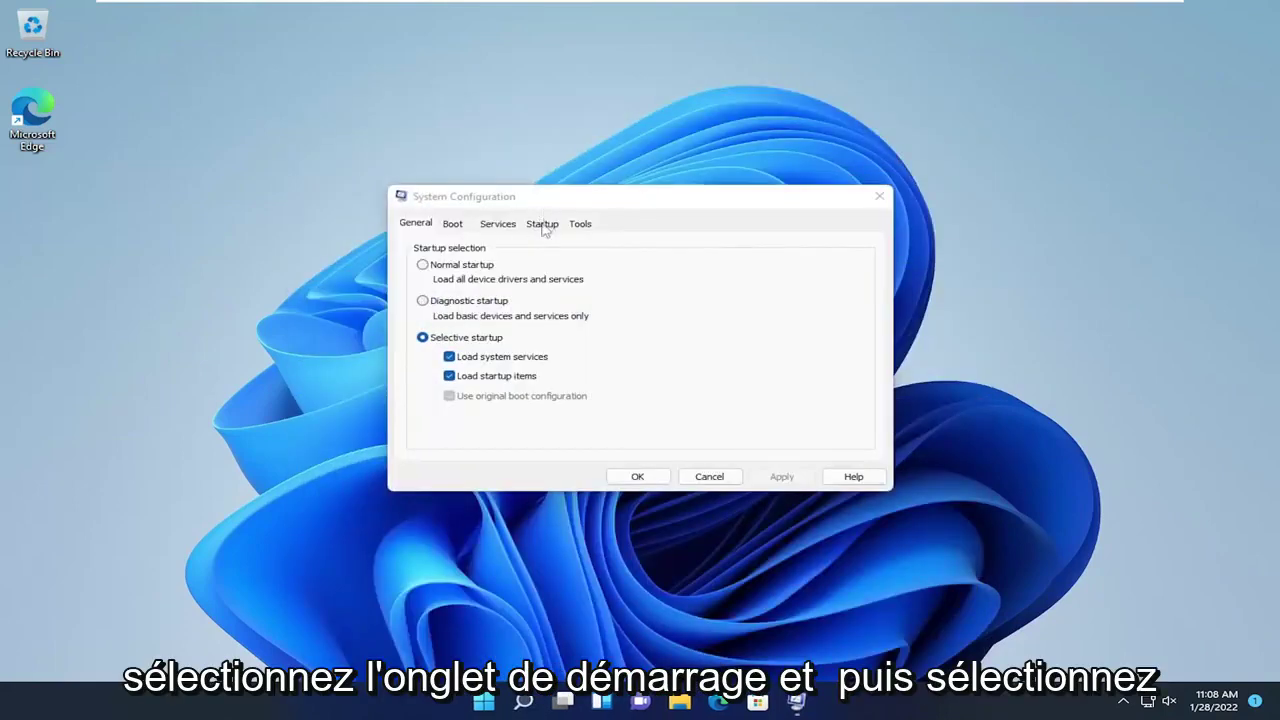
left_click(543, 226)
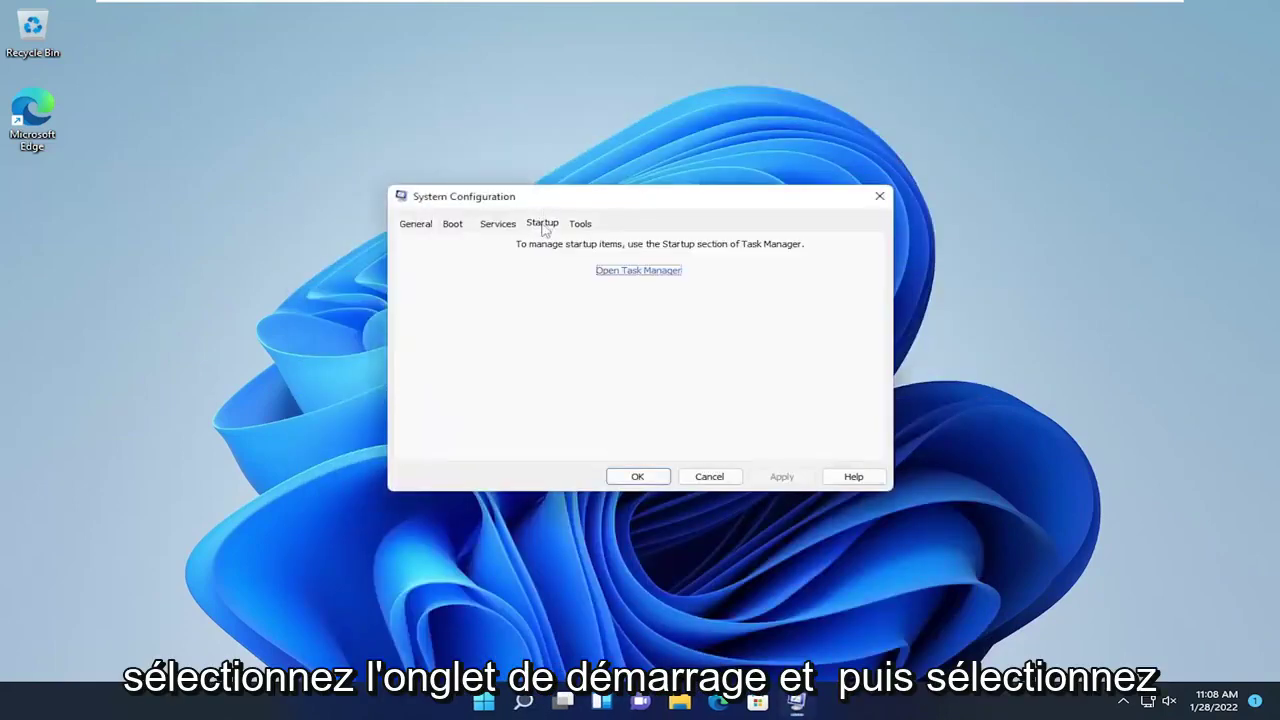
left_click(634, 277)
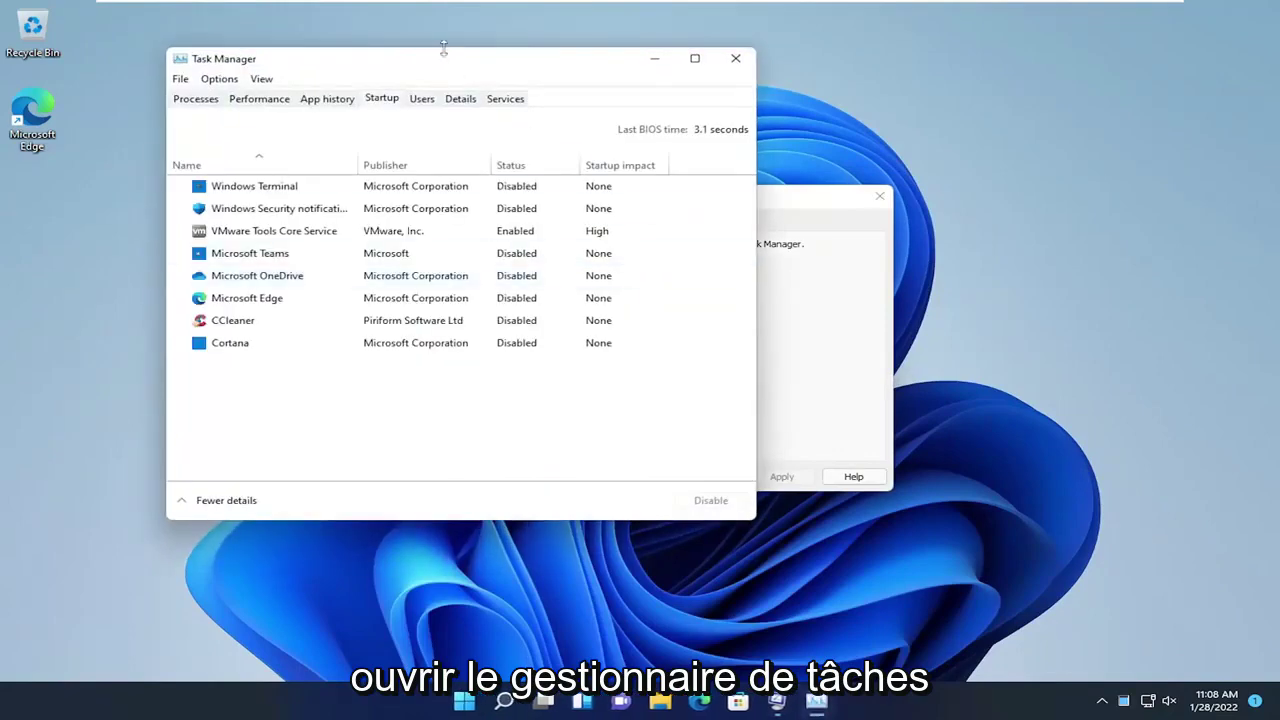
left_click_drag(443, 45, 702, 98)
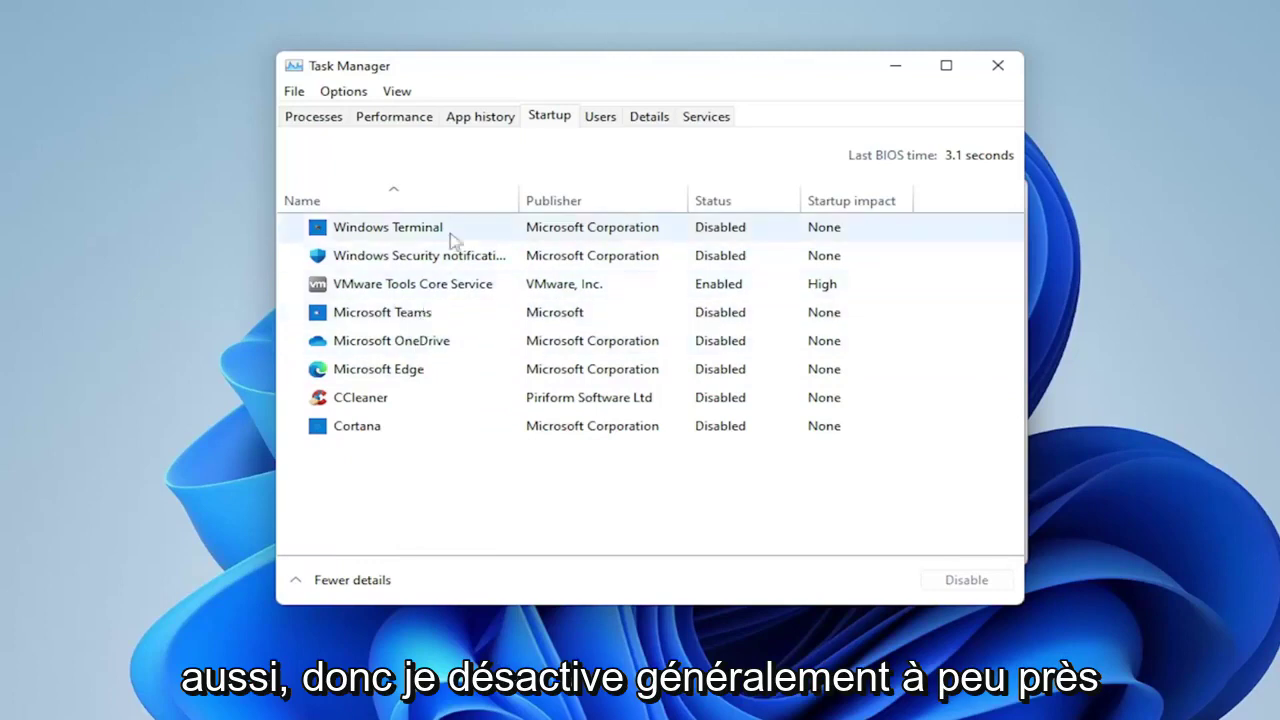
Step: Check the startup entries VMware Tools Core Service and Microsoft OneDrive, and close Task Manager and System Configuration
left_click(405, 287)
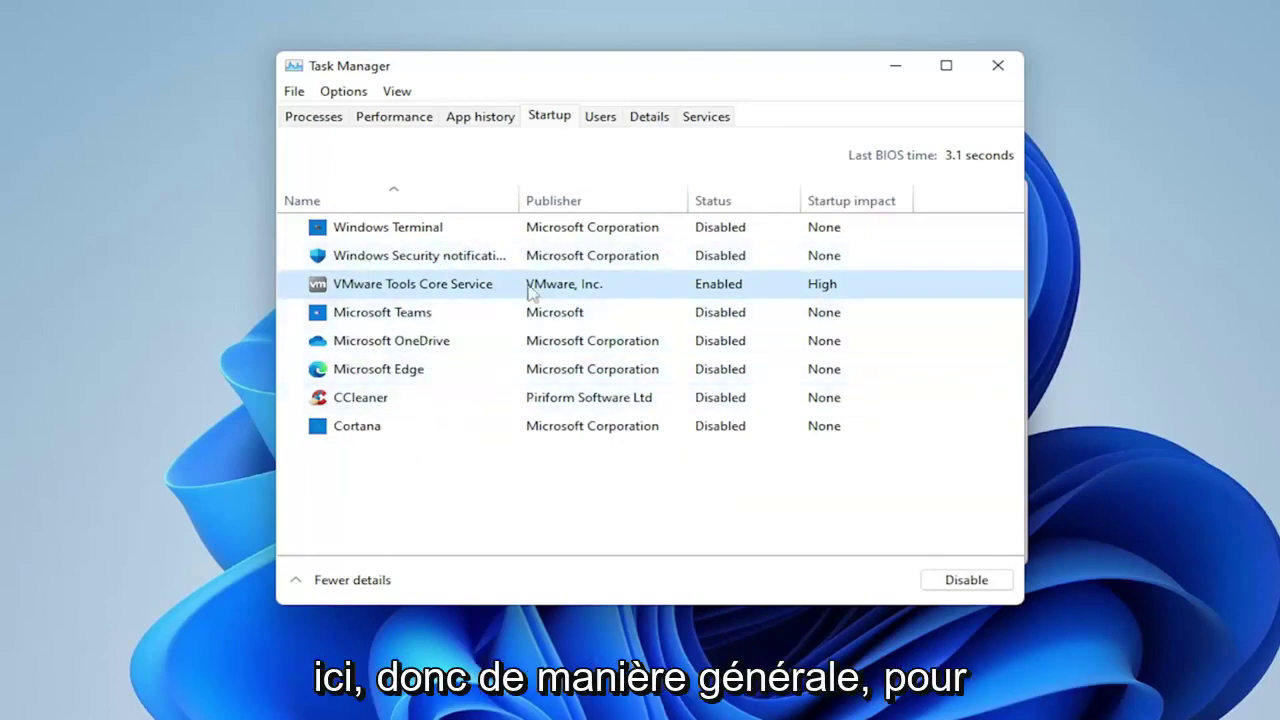
left_click(388, 341)
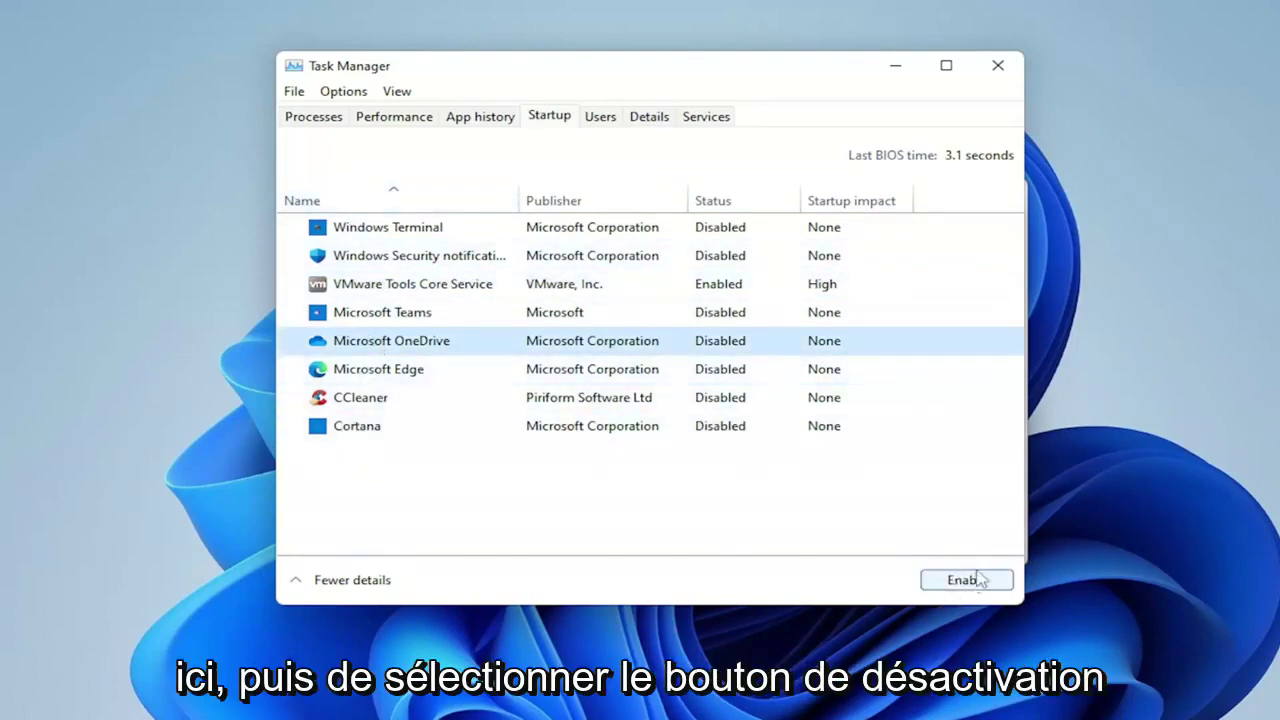
left_click(569, 285)
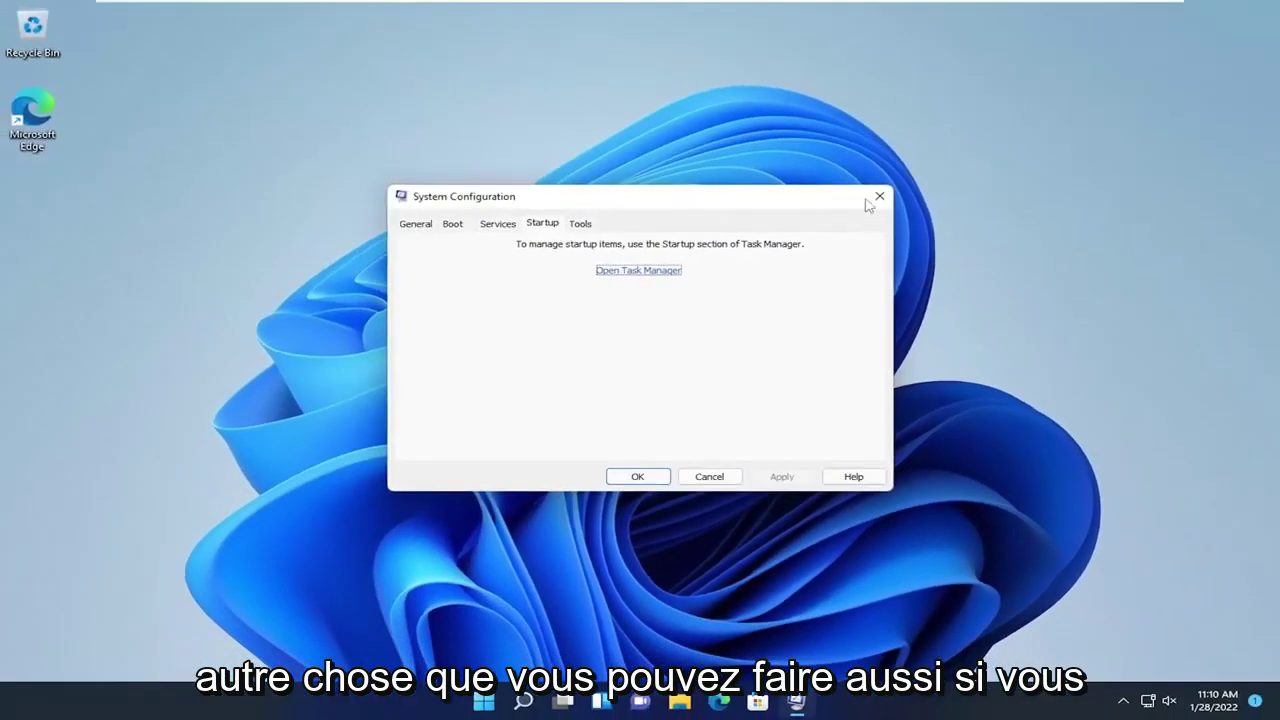
left_click(876, 195)
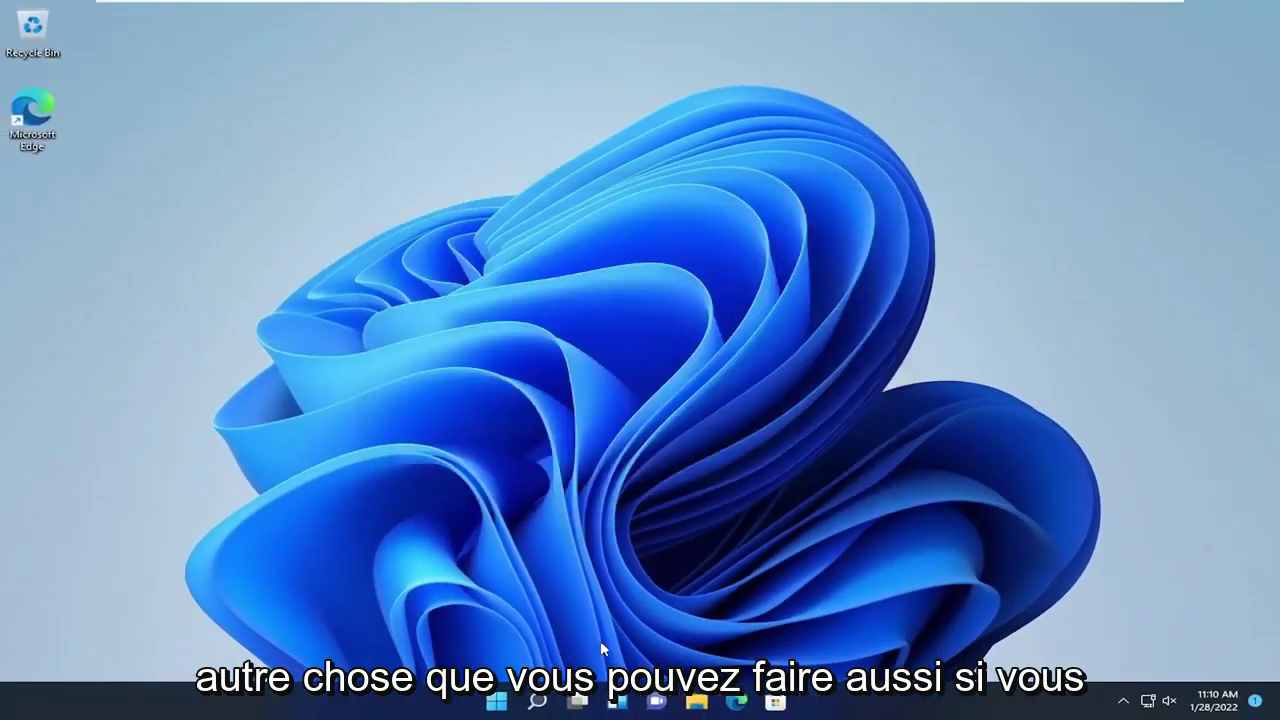
Step: Search Windows for "apps and fea" and open the Apps & features settings page
left_click(545, 702)
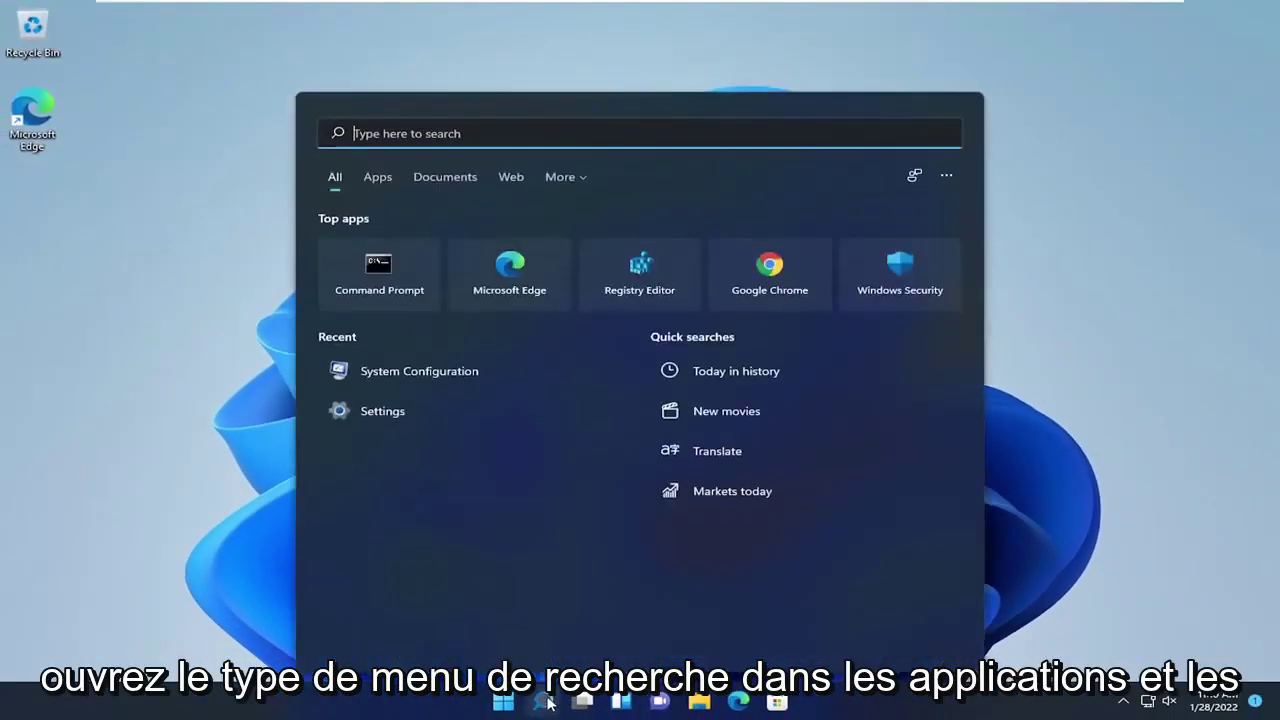
type("apps and fea")
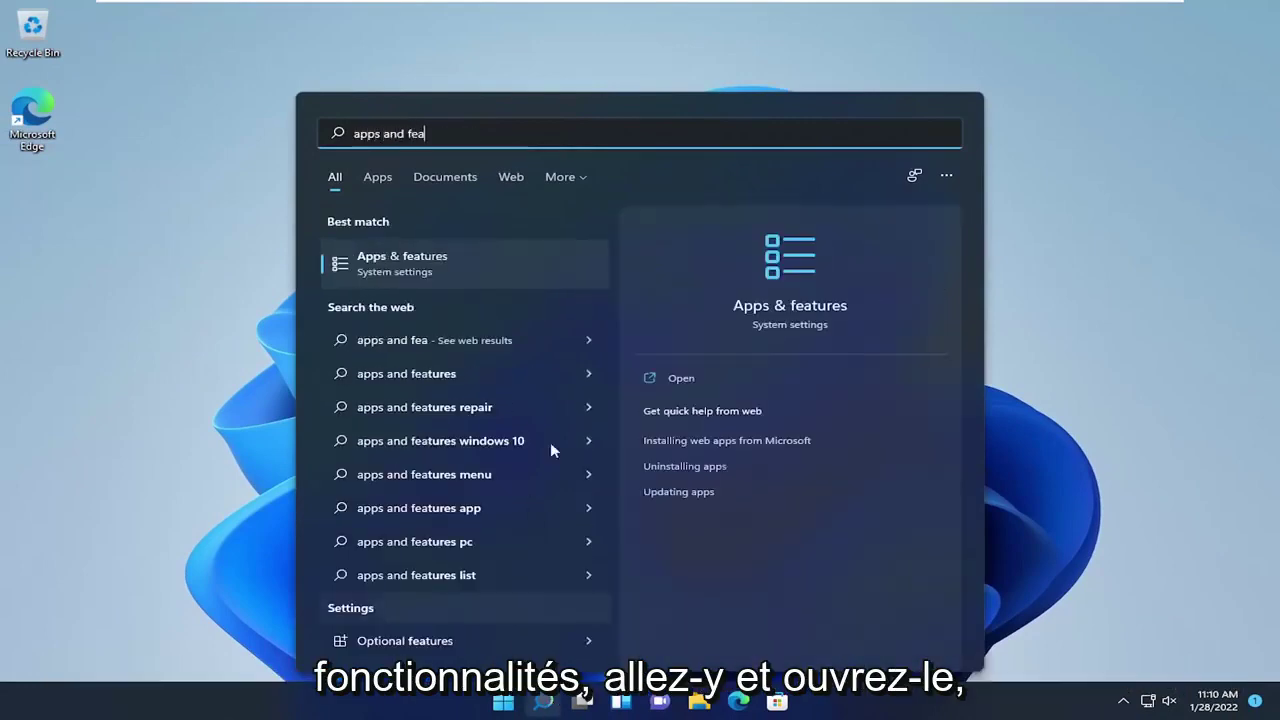
left_click(423, 268)
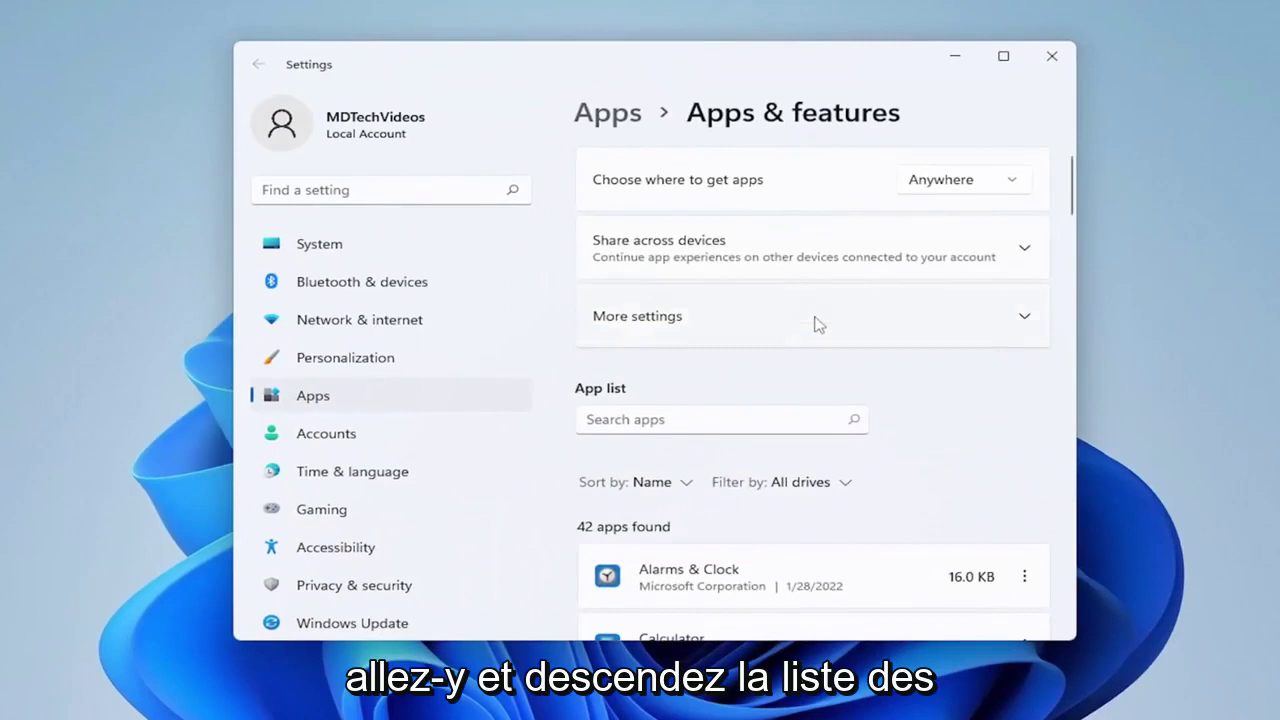
Step: Uninstall Microsoft News from the list of installed apps and confirm its removal
scroll(800, 380, "down", 2)
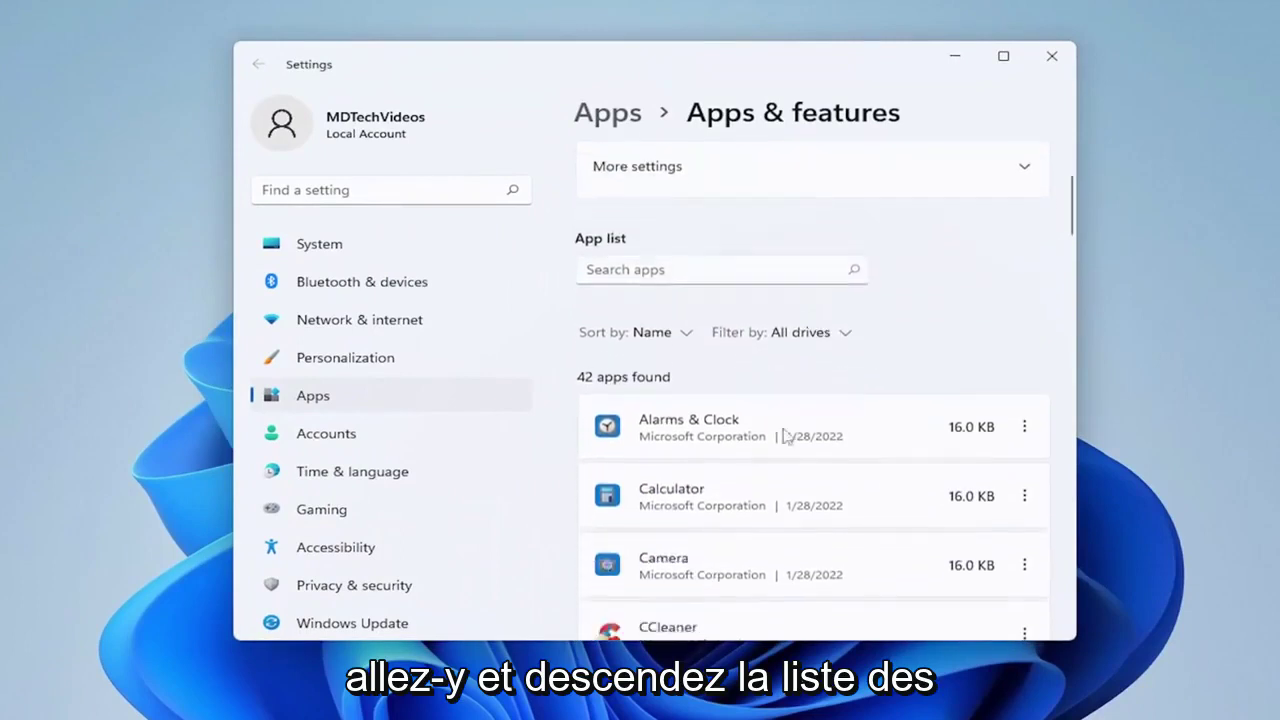
scroll(786, 410, "down", 1)
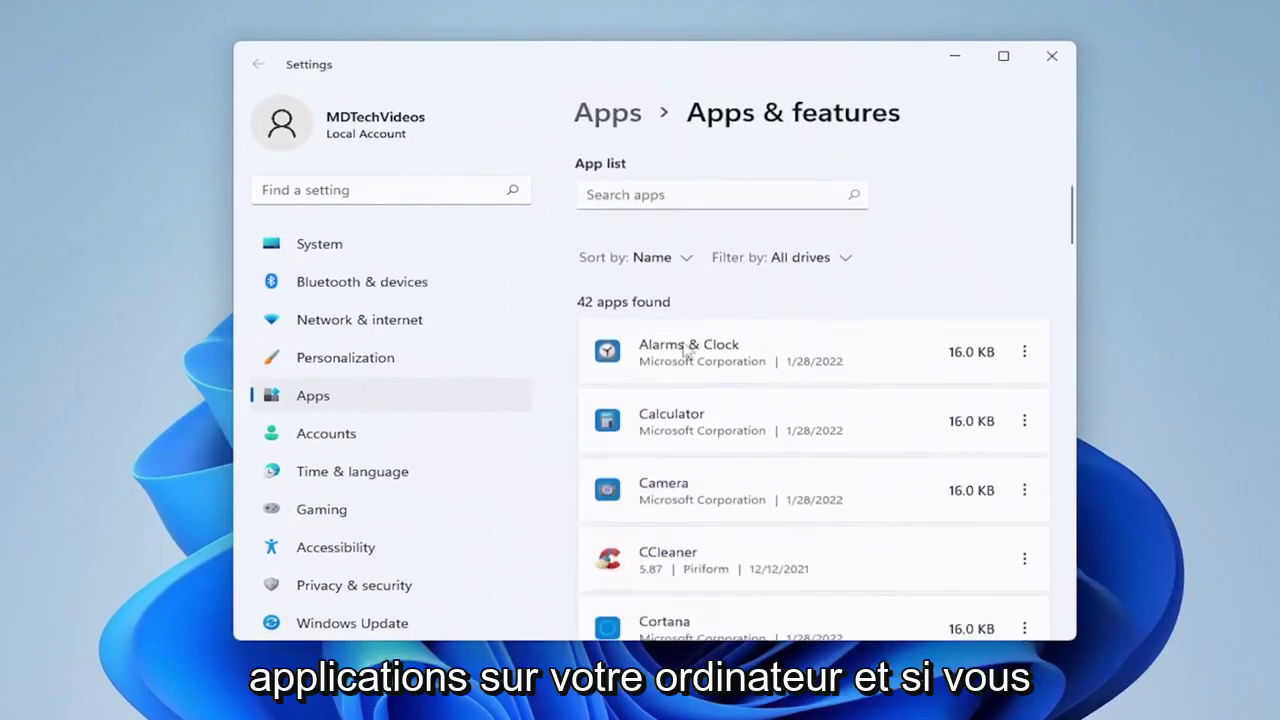
scroll(686, 349, "down", 1)
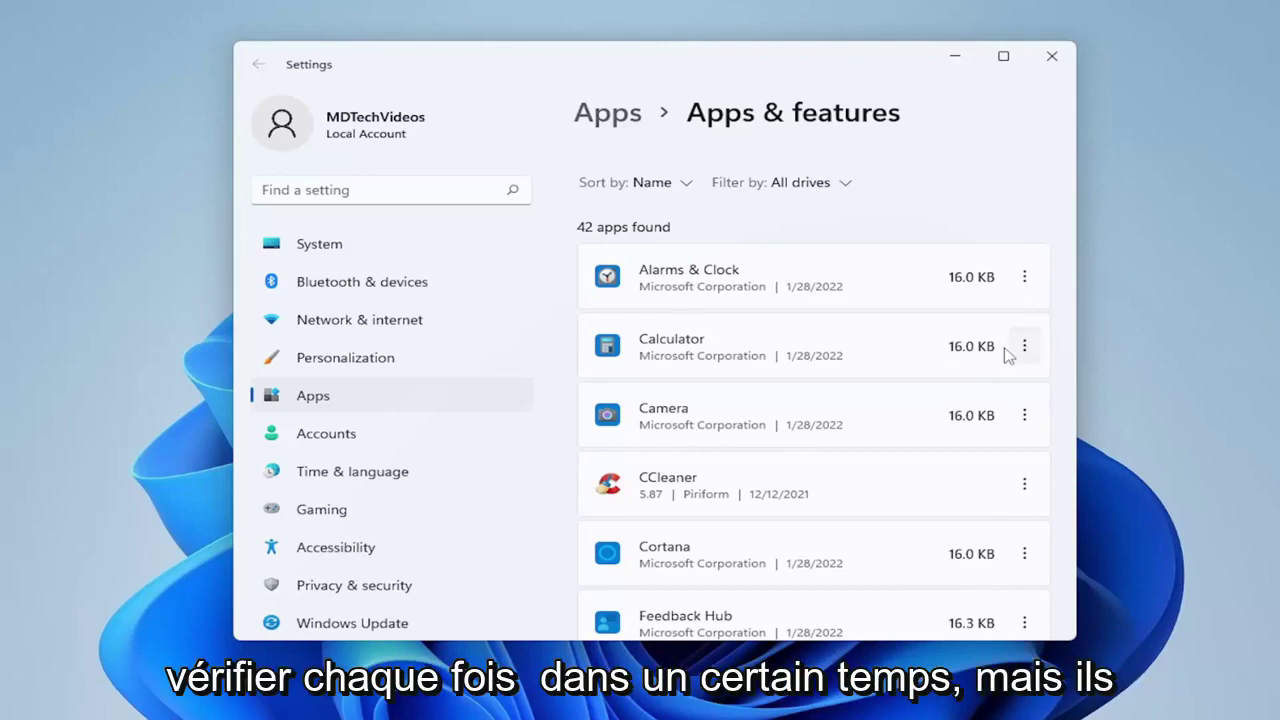
scroll(794, 363, "down", 3)
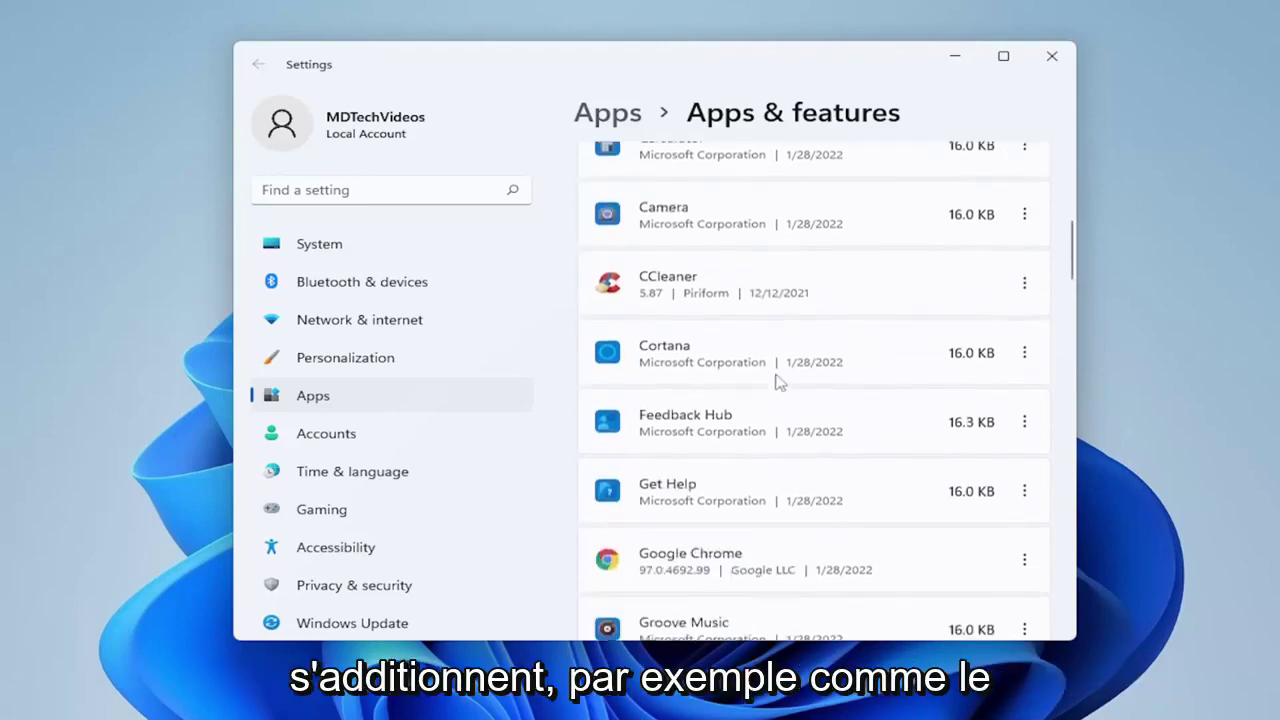
scroll(705, 410, "down", 4)
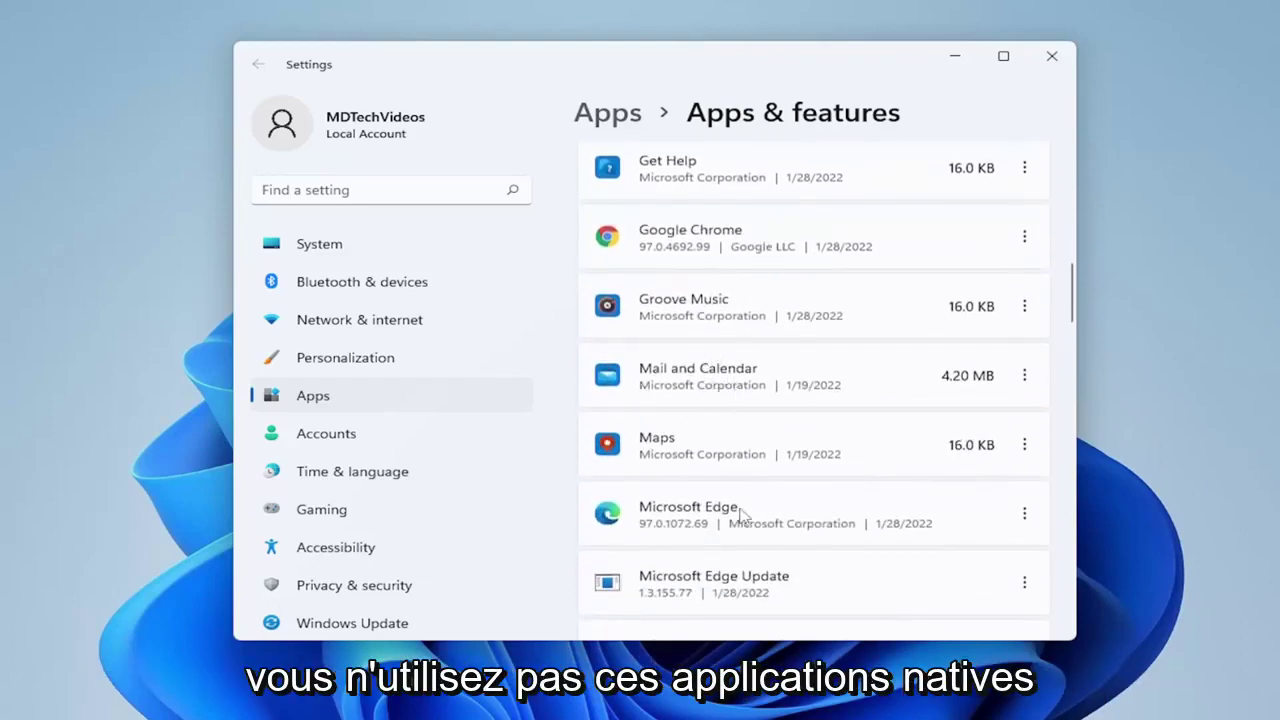
scroll(740, 513, "down", 3)
scroll(840, 477, "up", 1)
scroll(940, 500, "down", 1)
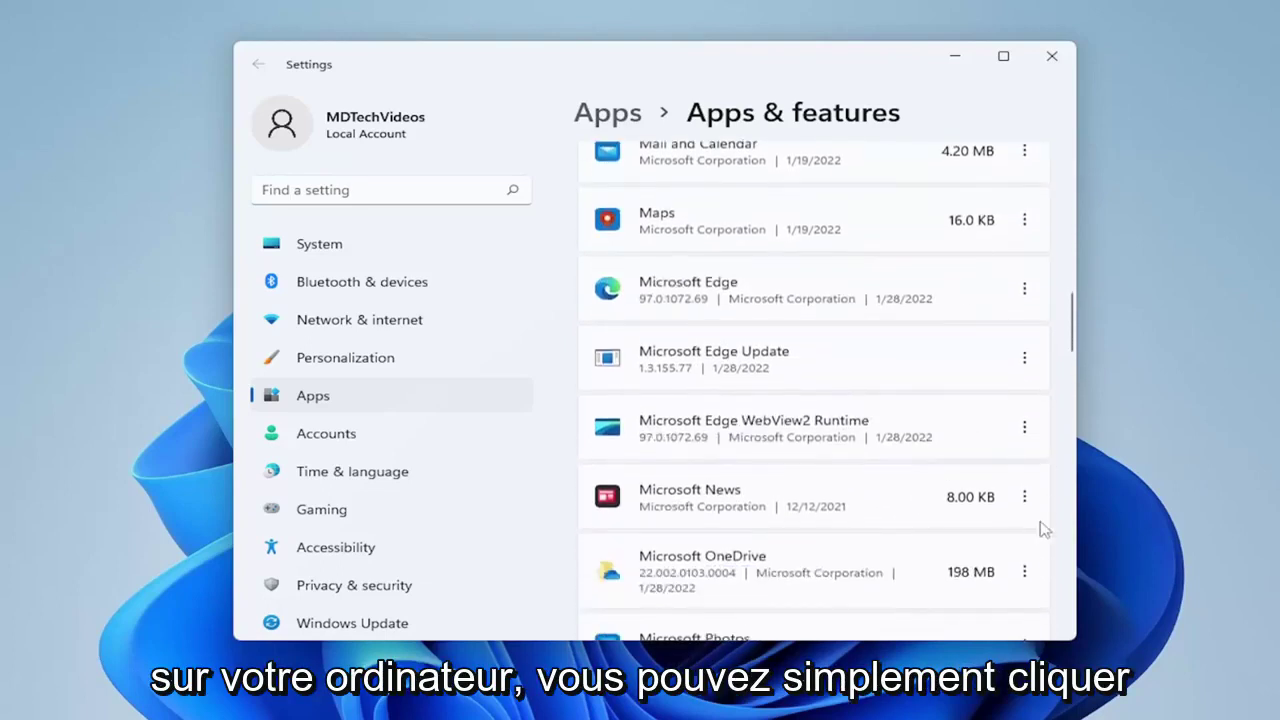
left_click(1026, 498)
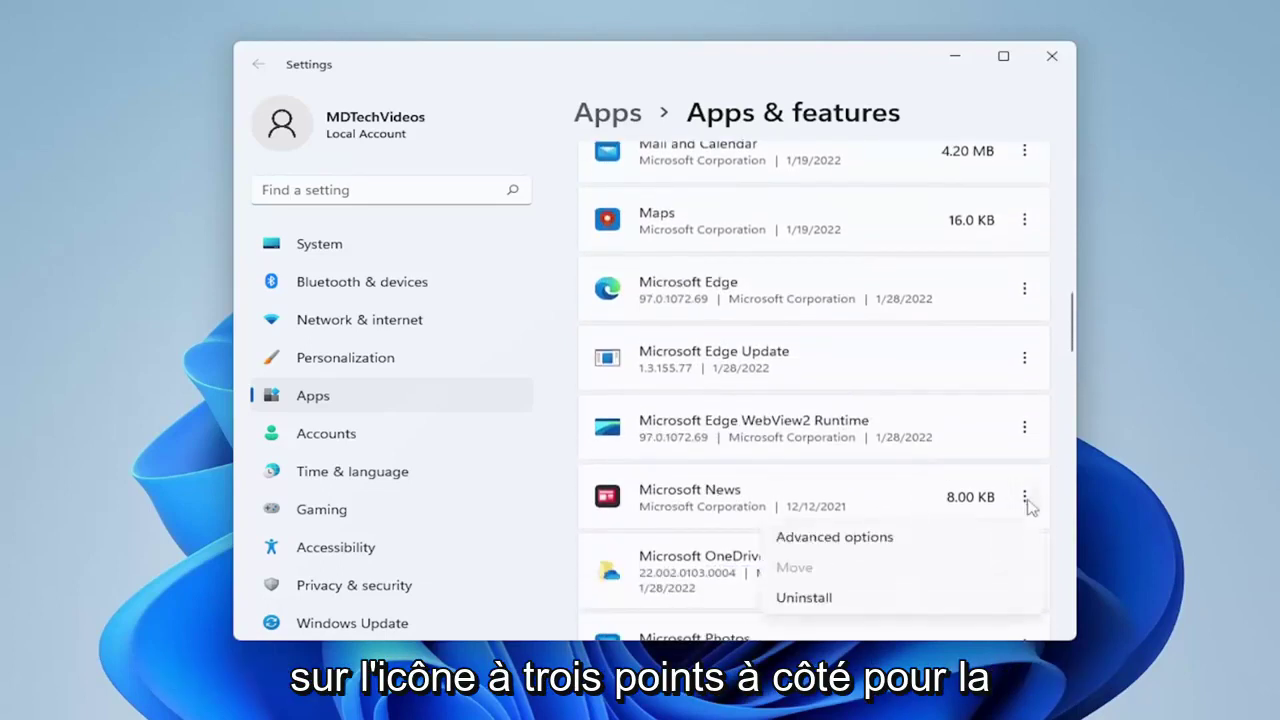
left_click(804, 597)
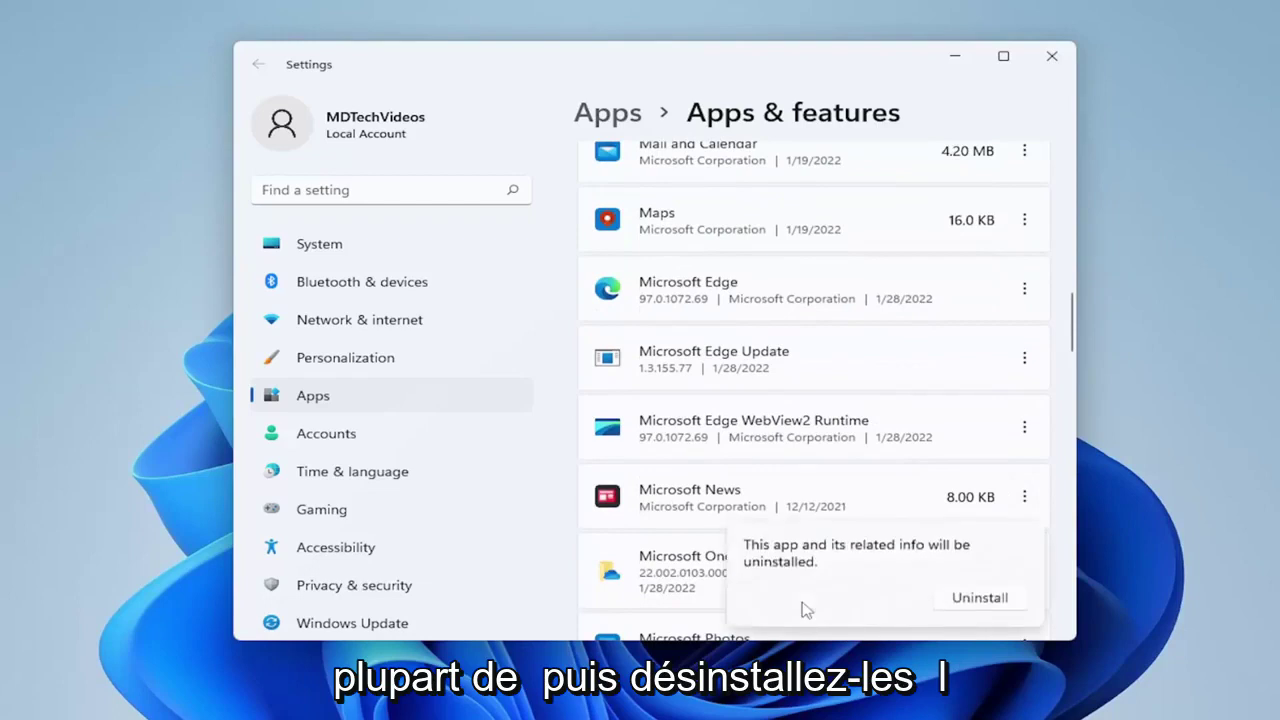
left_click(988, 600)
Step: Look through the remaining installed apps for unused ones, and close Settings
scroll(931, 449, "down", 2)
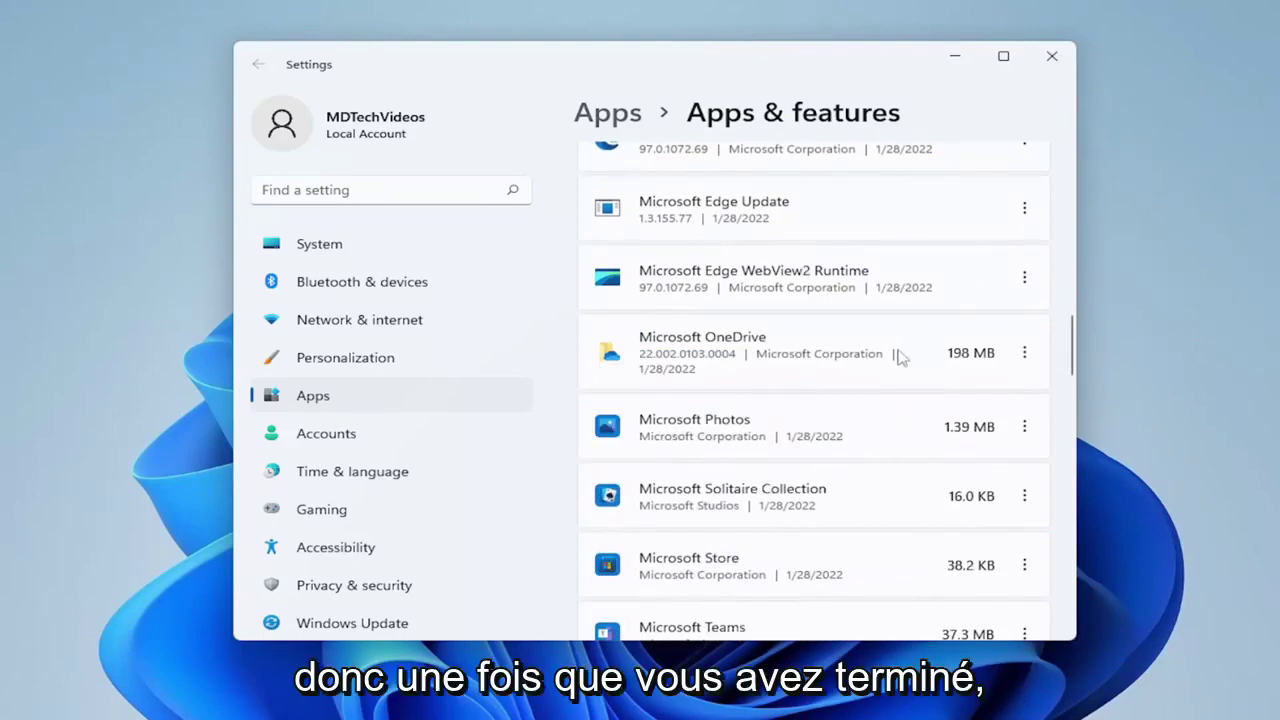
scroll(914, 518, "down", 12)
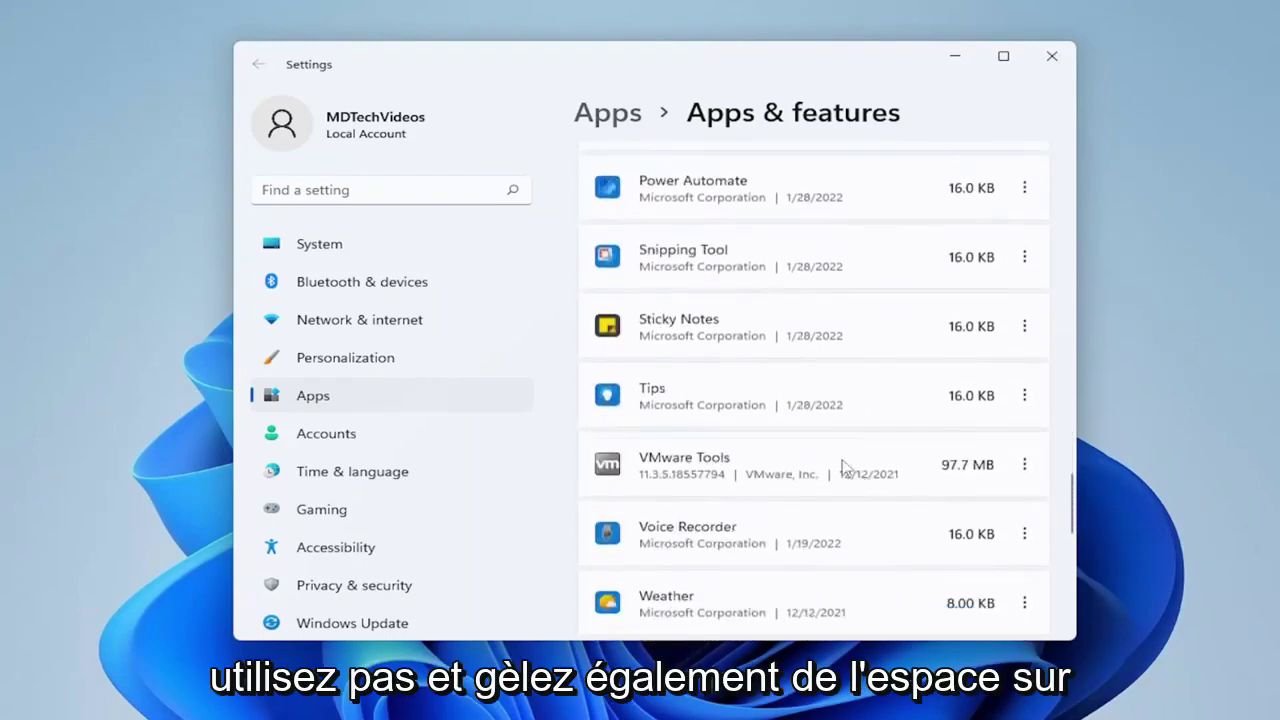
left_click(1052, 55)
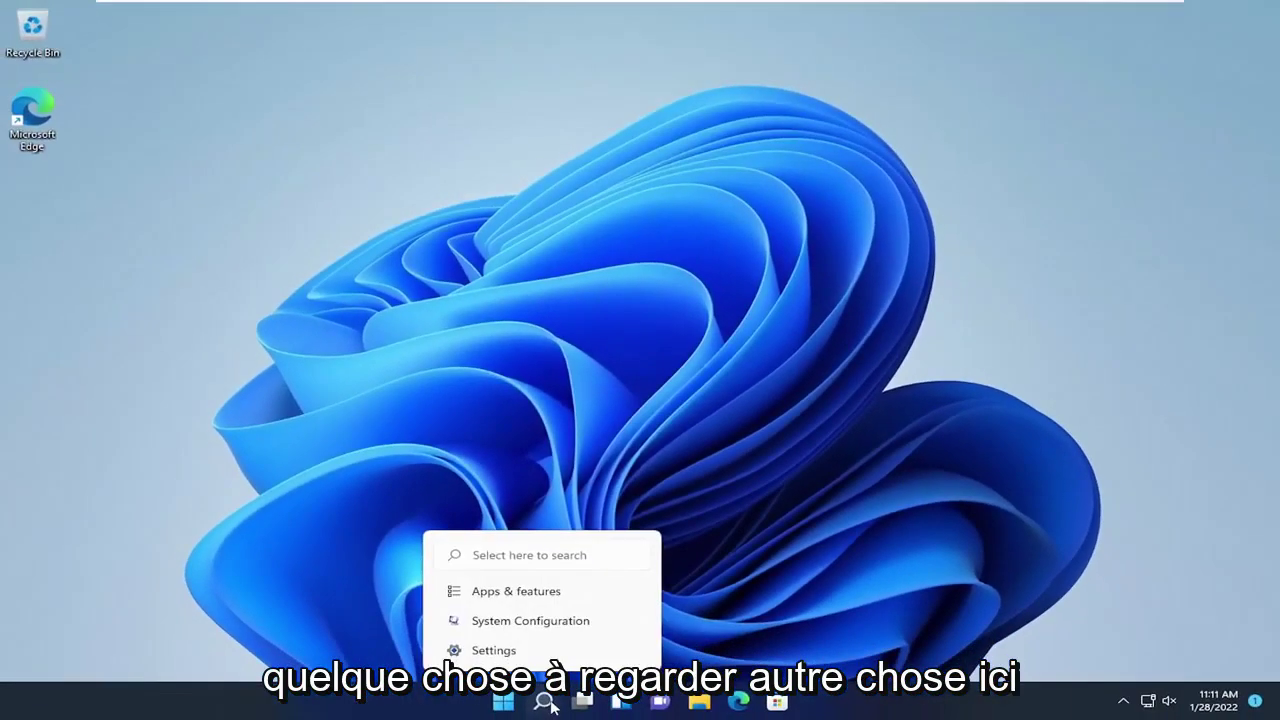
Step: Open Disk Cleanup through a search for "disk clean" and extend the scan of drive C: to system files
left_click(540, 717)
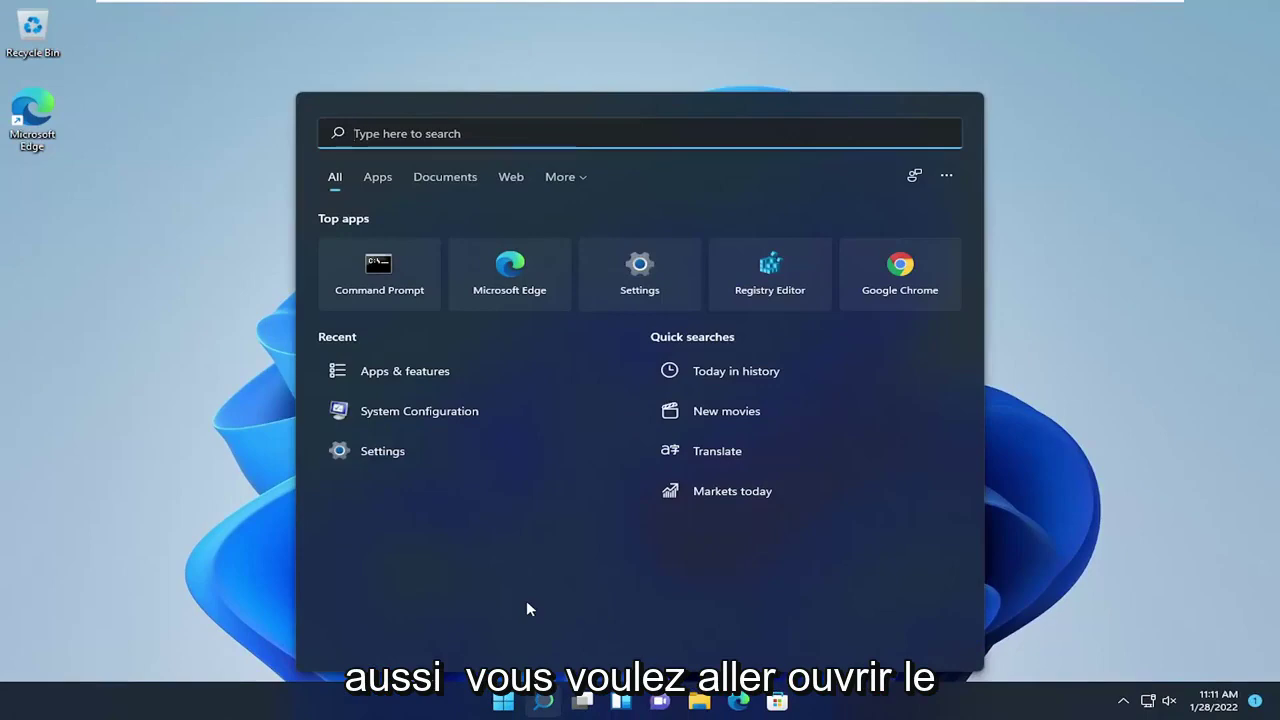
type("disk clean")
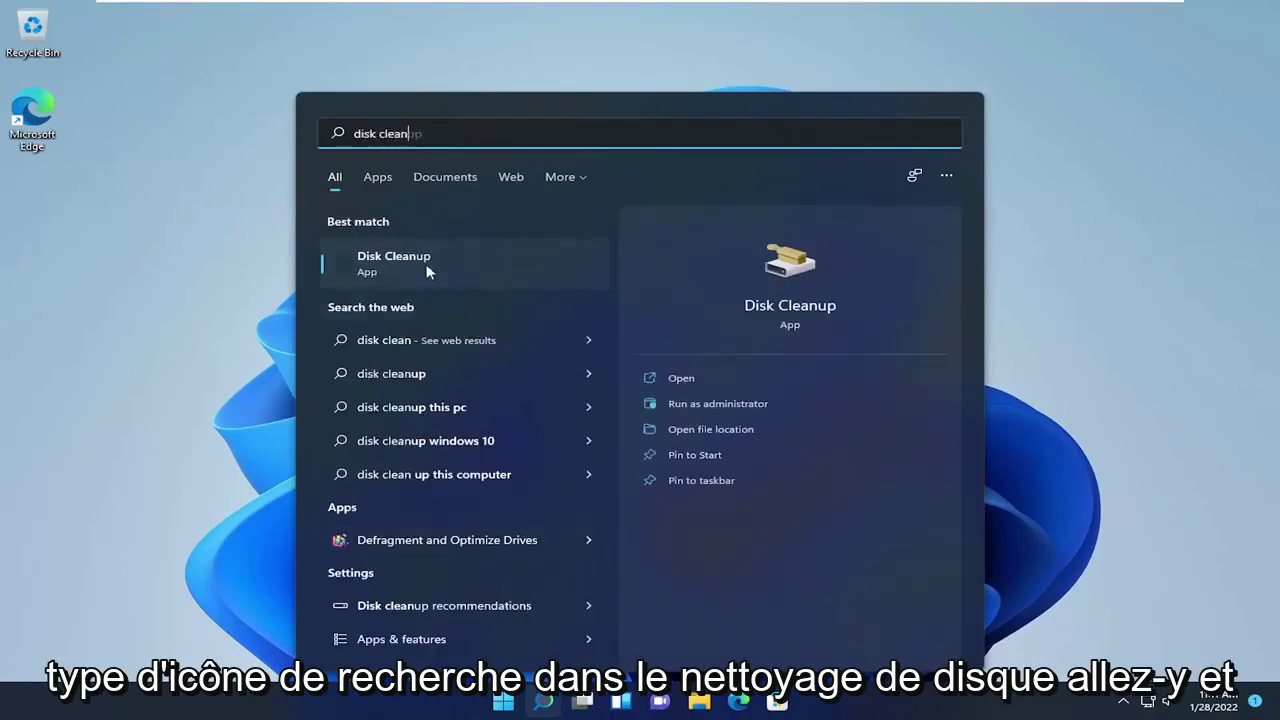
left_click(427, 271)
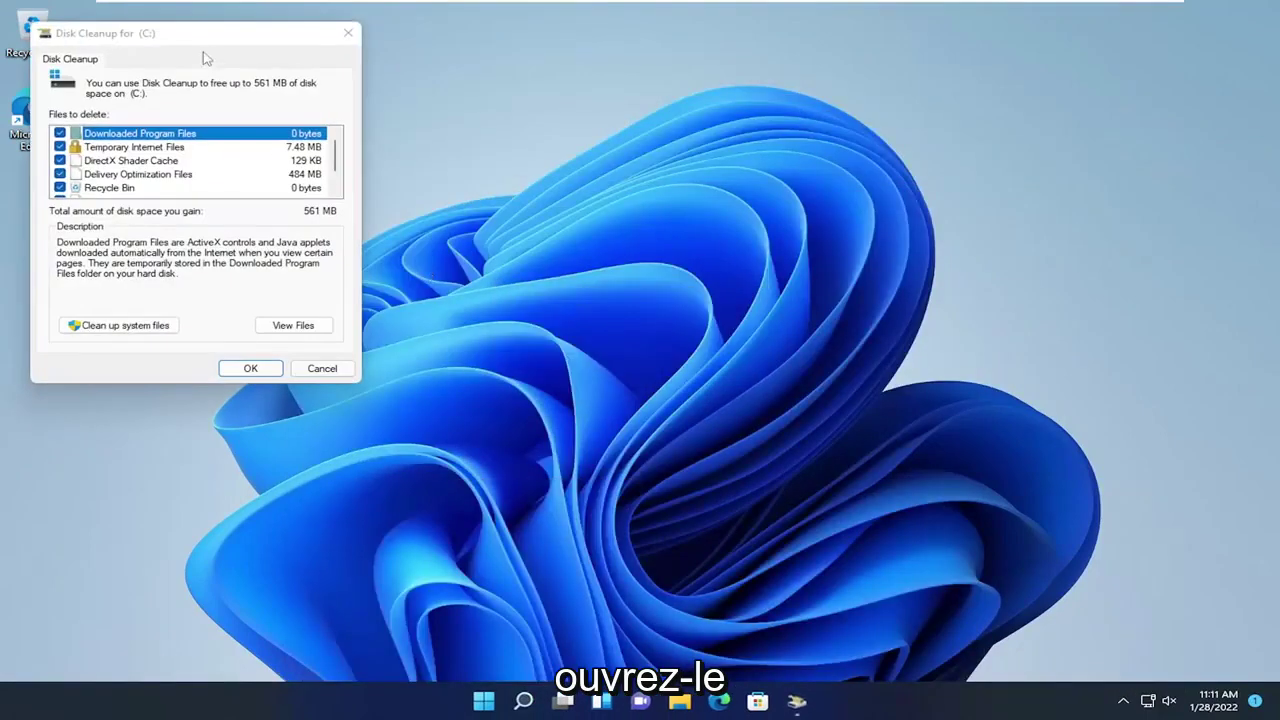
left_click_drag(214, 40, 621, 140)
left_click(545, 435)
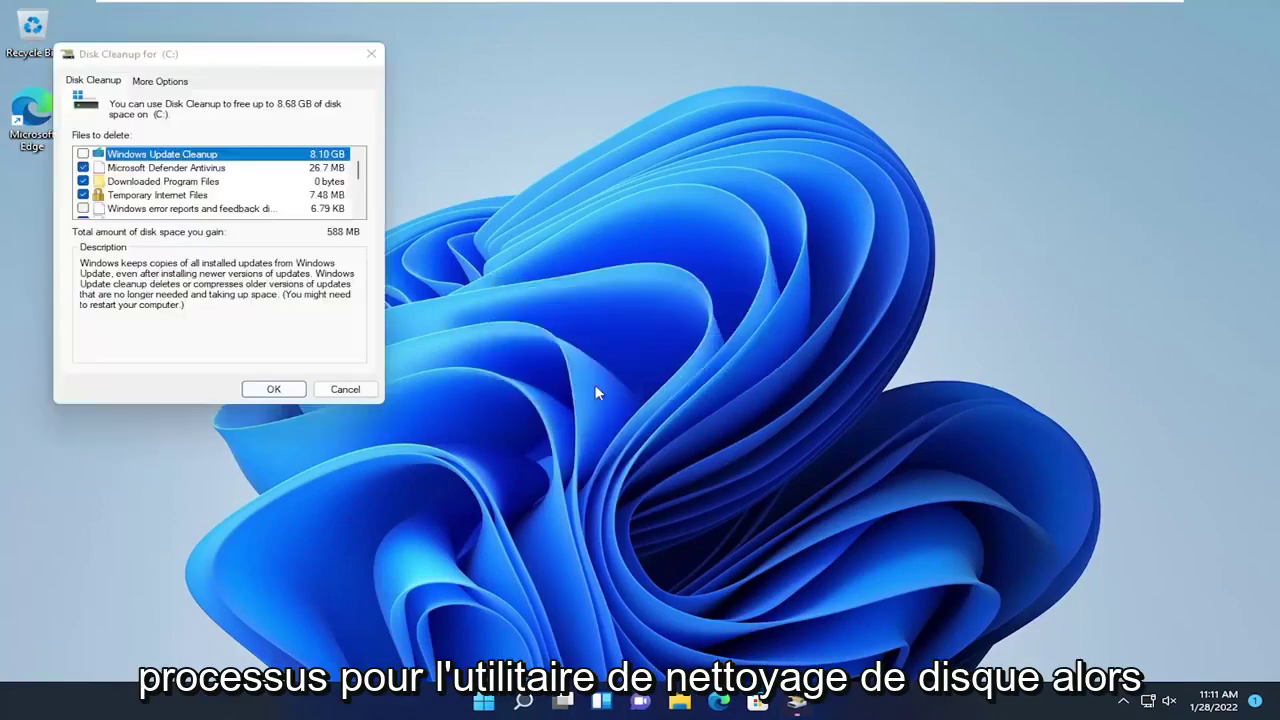
Step: Include Windows Update Cleanup in the files to delete from drive C: and check the other file categories
left_click_drag(278, 52, 644, 178)
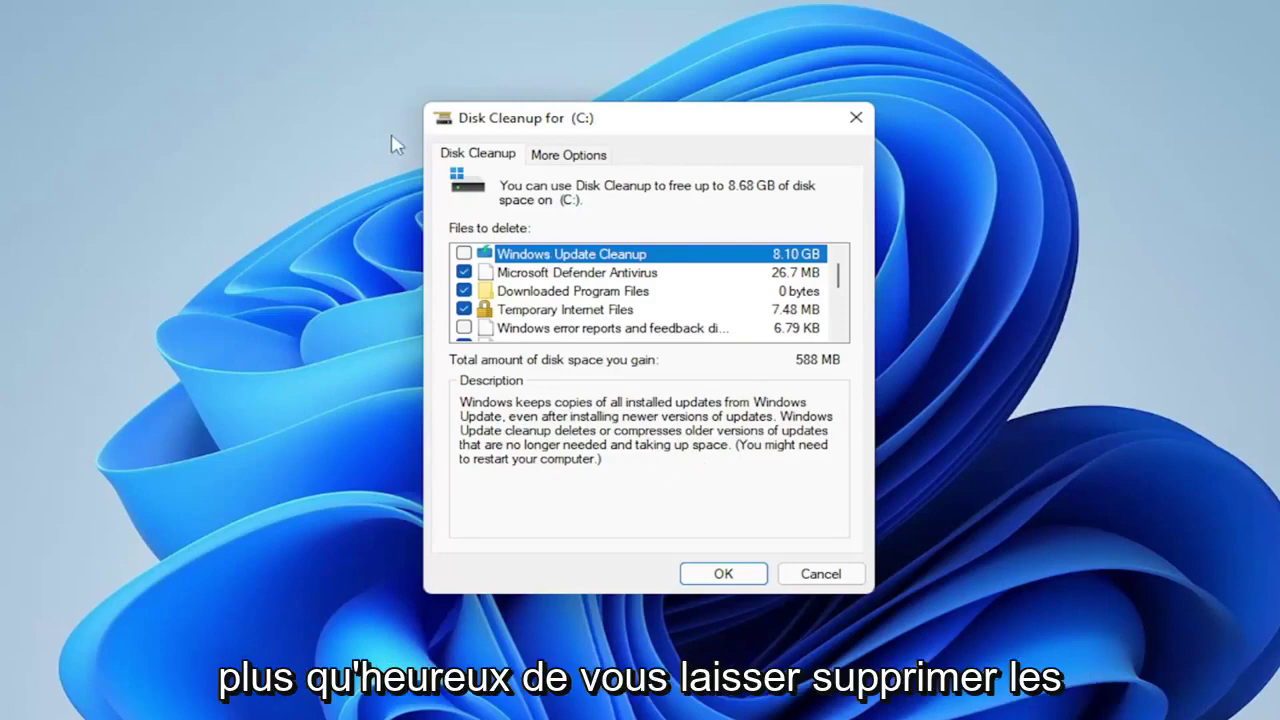
left_click(463, 254)
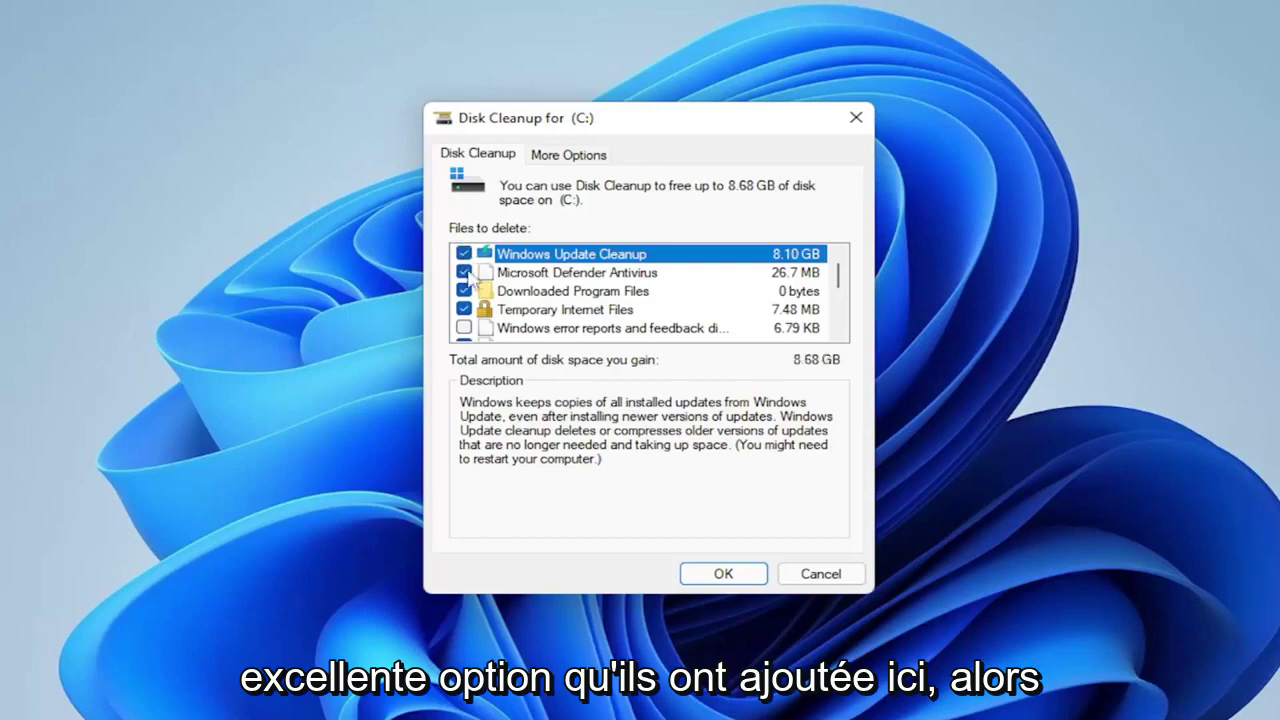
scroll(466, 300, "down", 3)
scroll(466, 306, "up", 3)
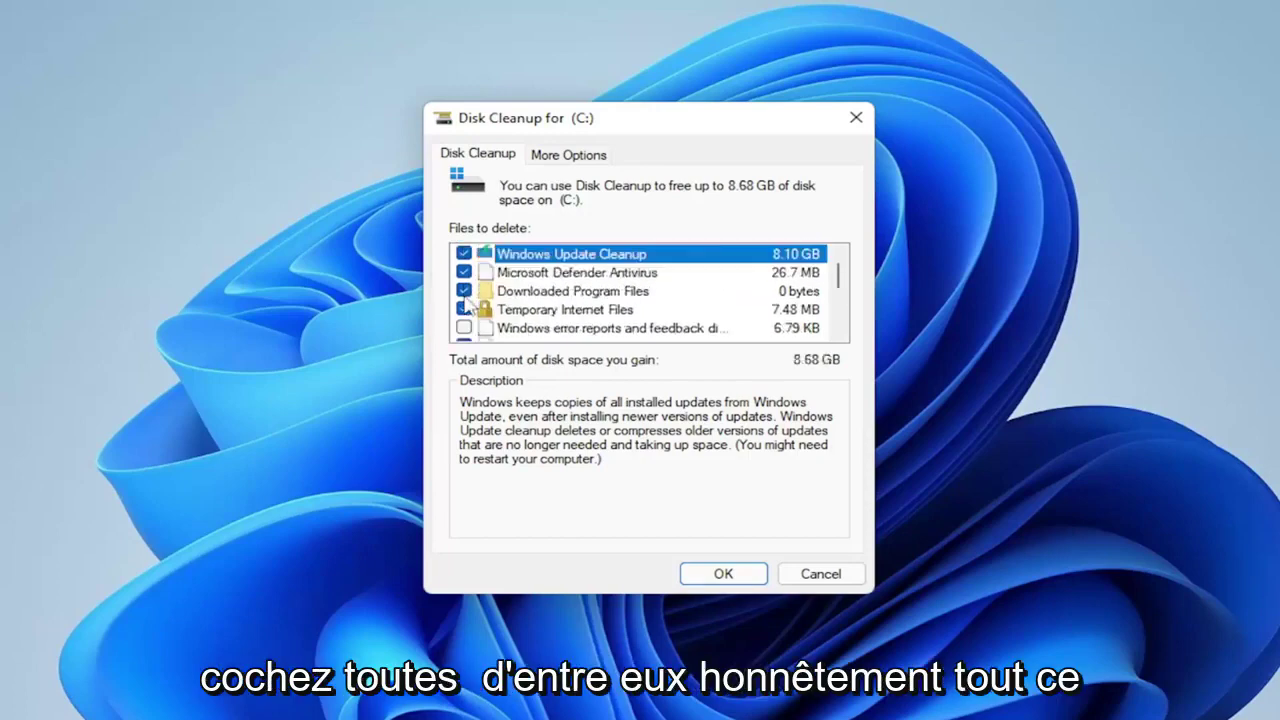
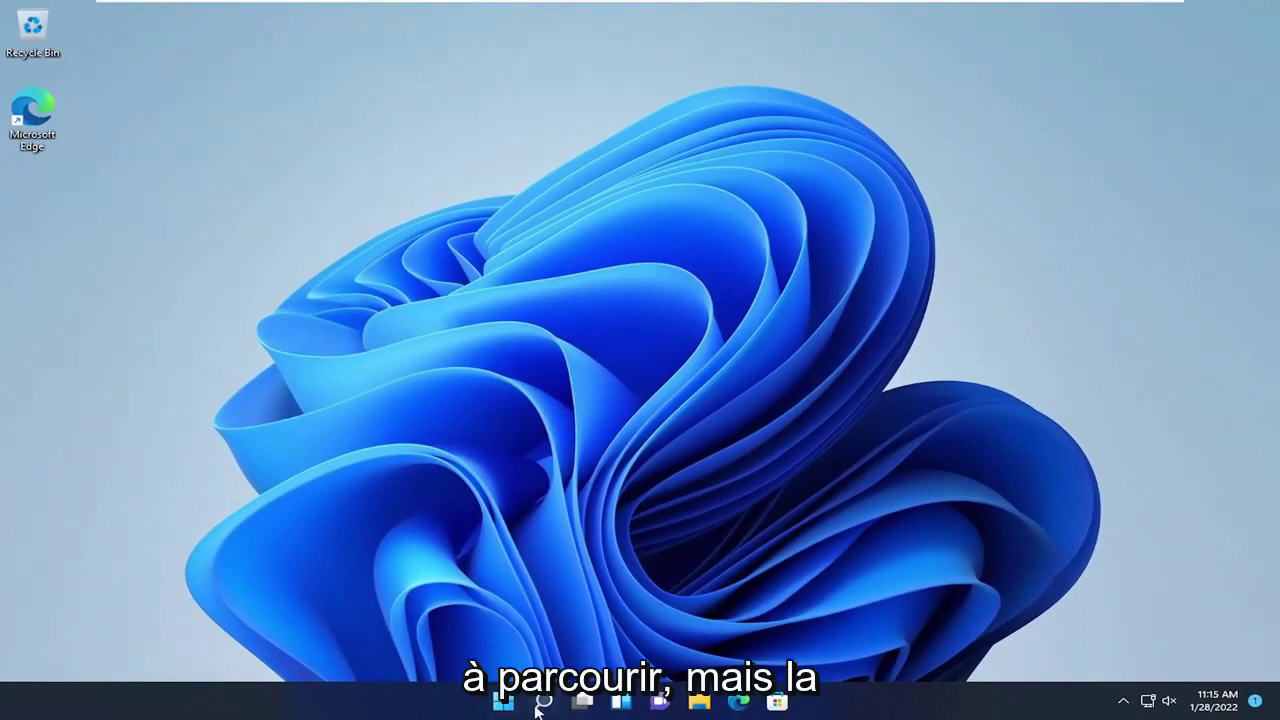
Step: Open the Edit Plan Settings page through a search for "power optio" and check the plan's advanced power settings, then close that dialog
left_click(541, 702)
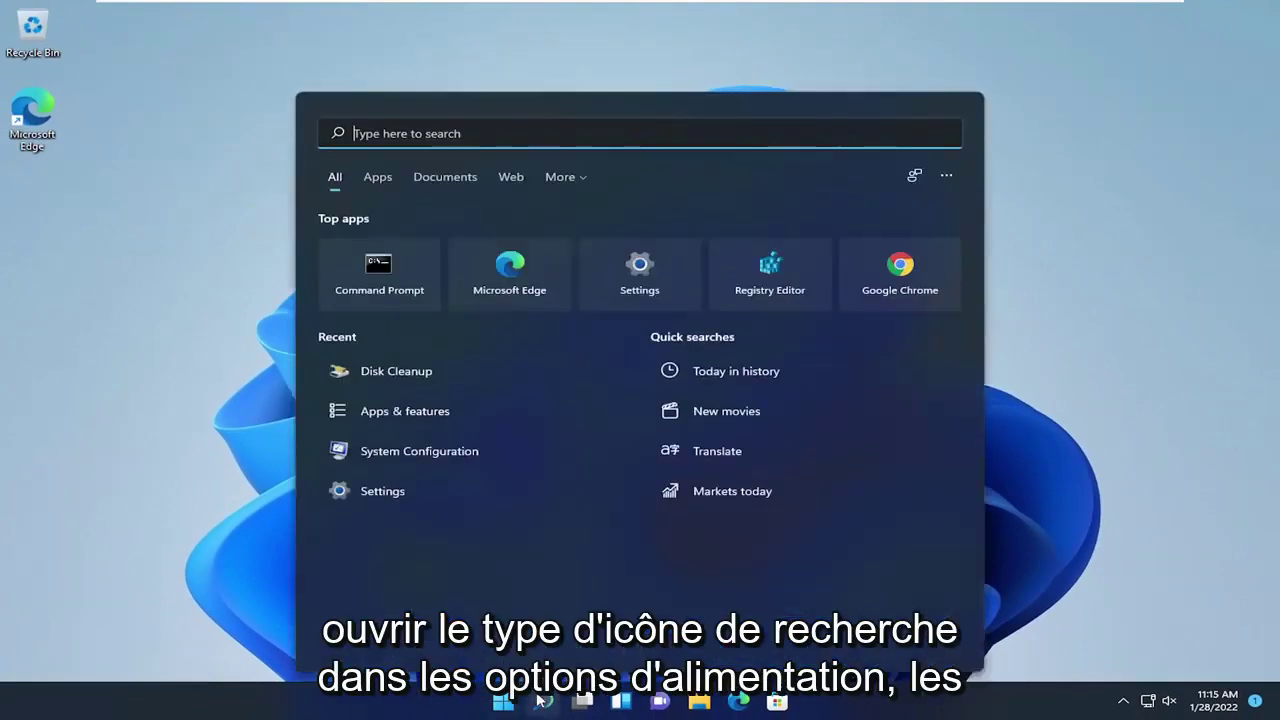
type("power options")
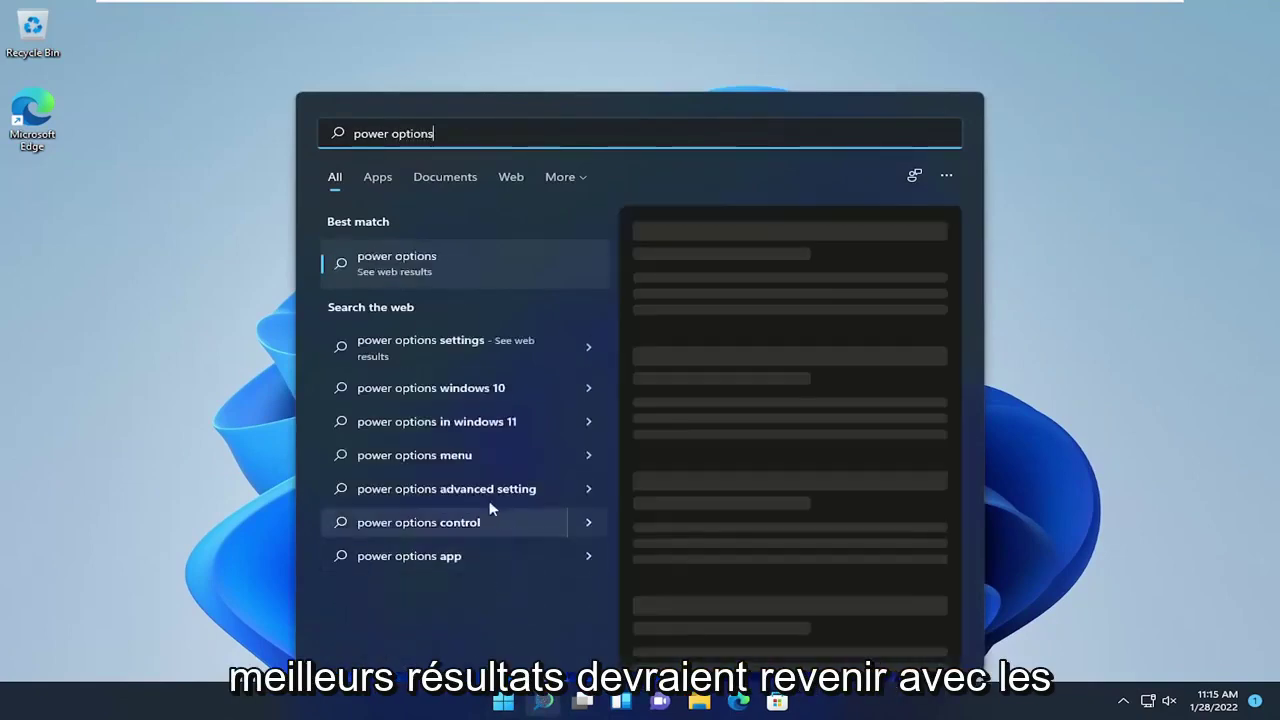
key("BackSpace")
key("BackSpace")
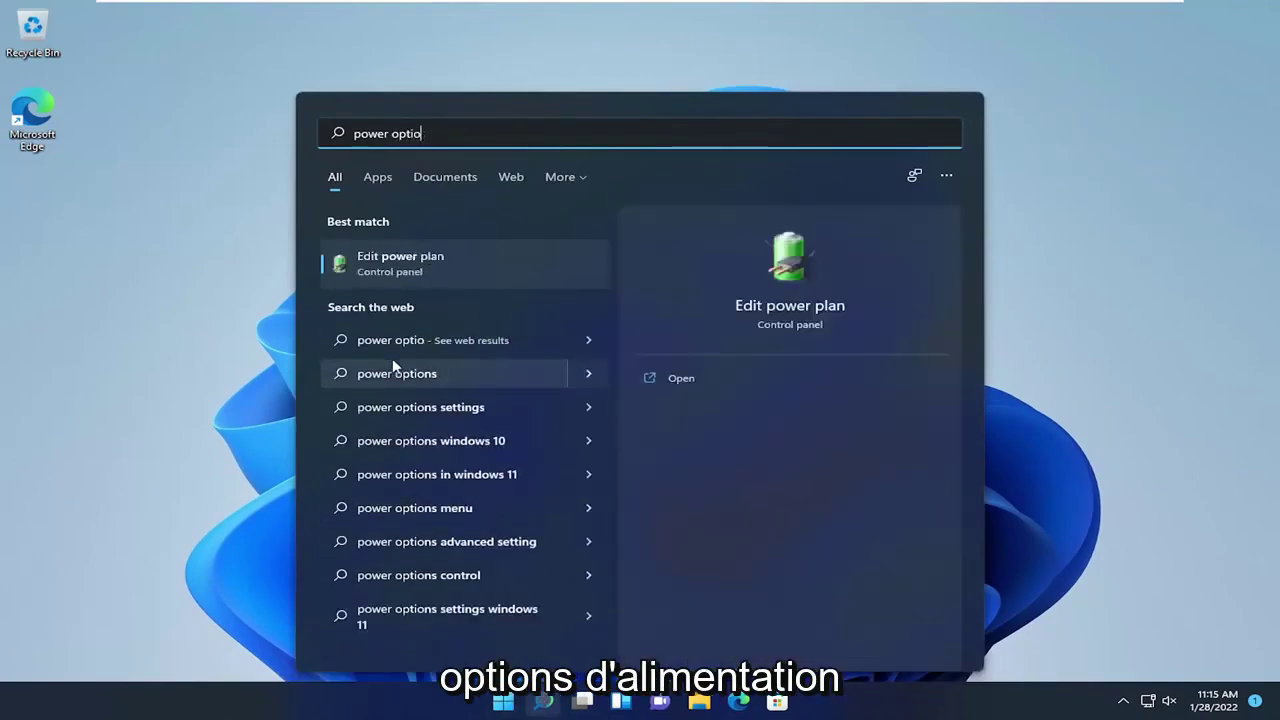
left_click(381, 272)
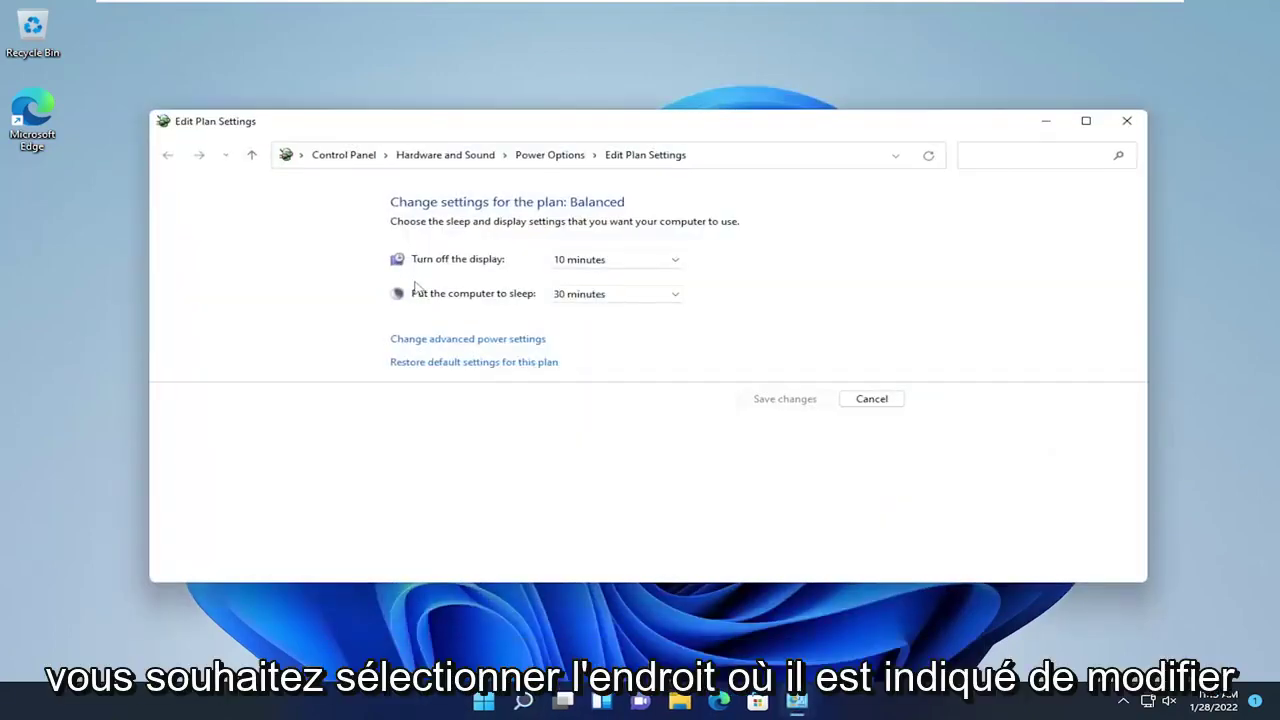
left_click(451, 346)
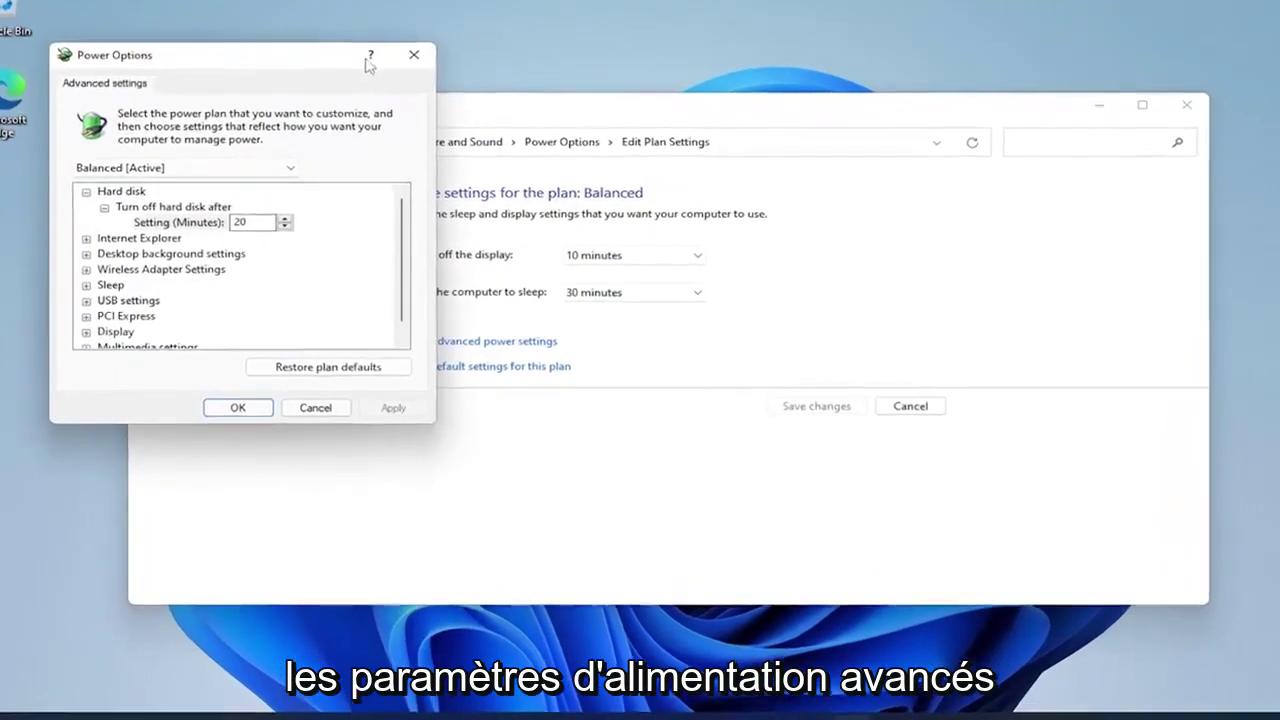
left_click(413, 68)
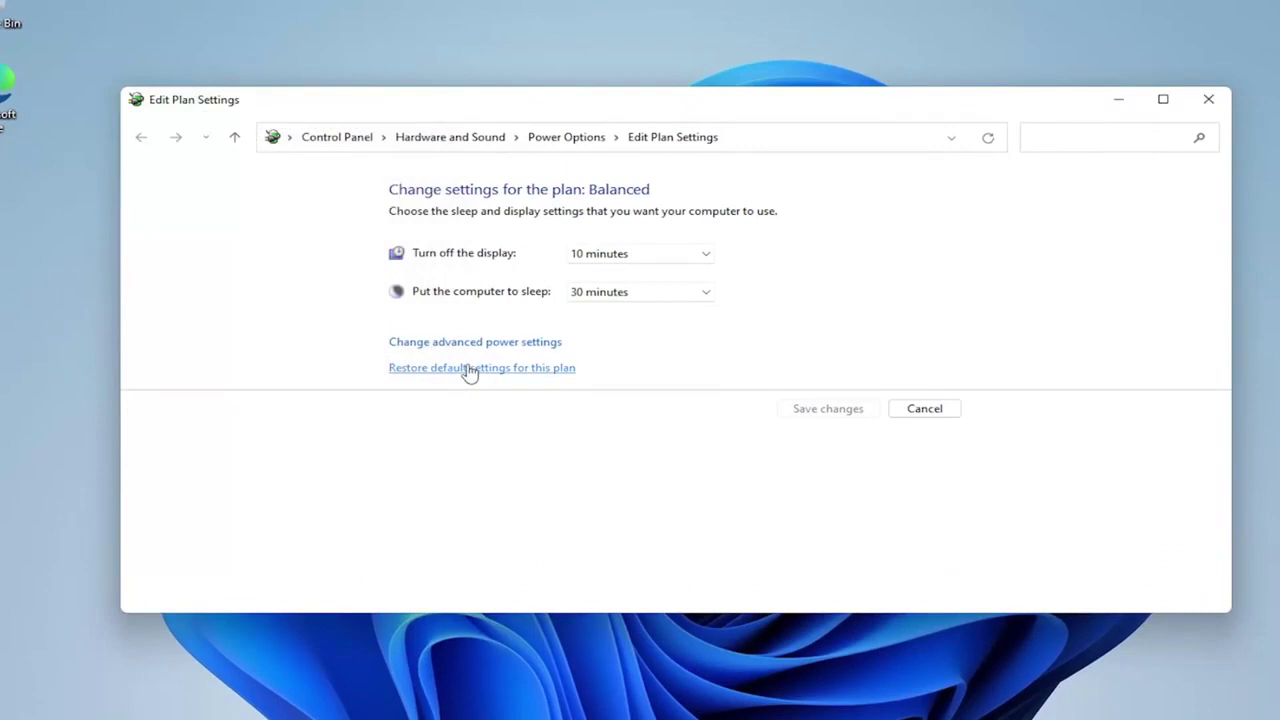
Step: Show the additional plans in Power Options, select the High performance plan and close the window
left_click(586, 139)
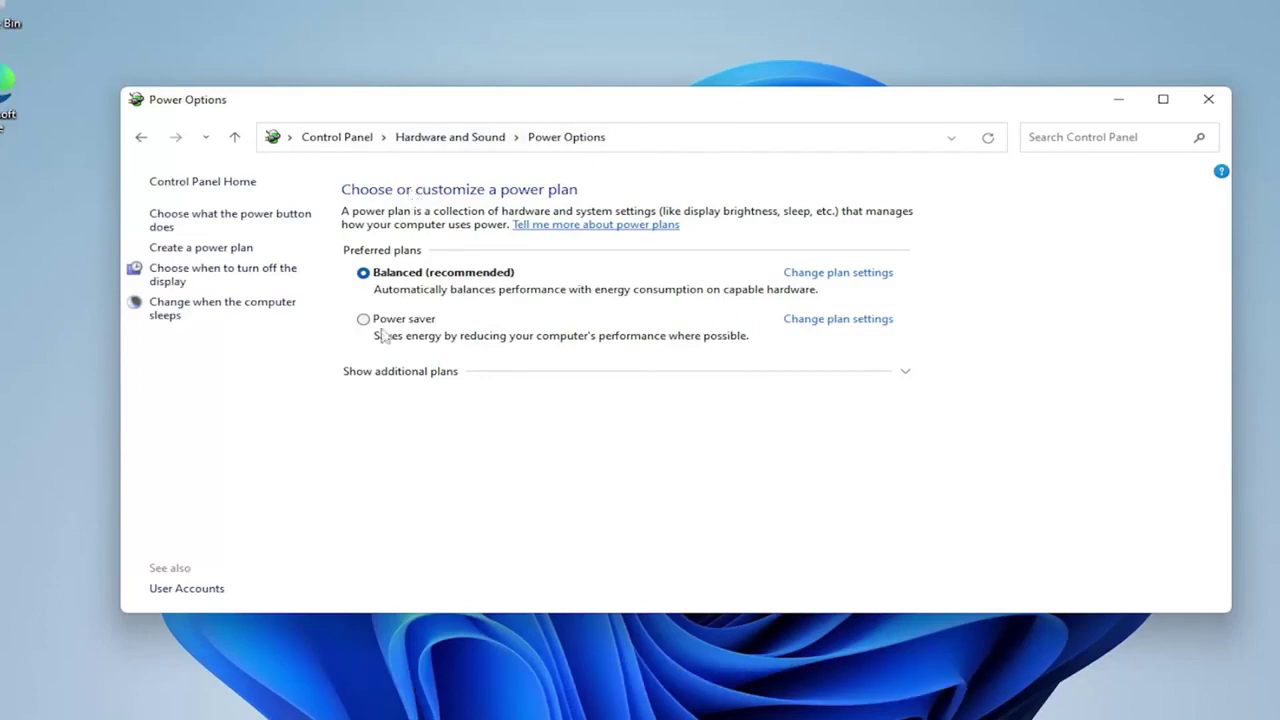
left_click(397, 374)
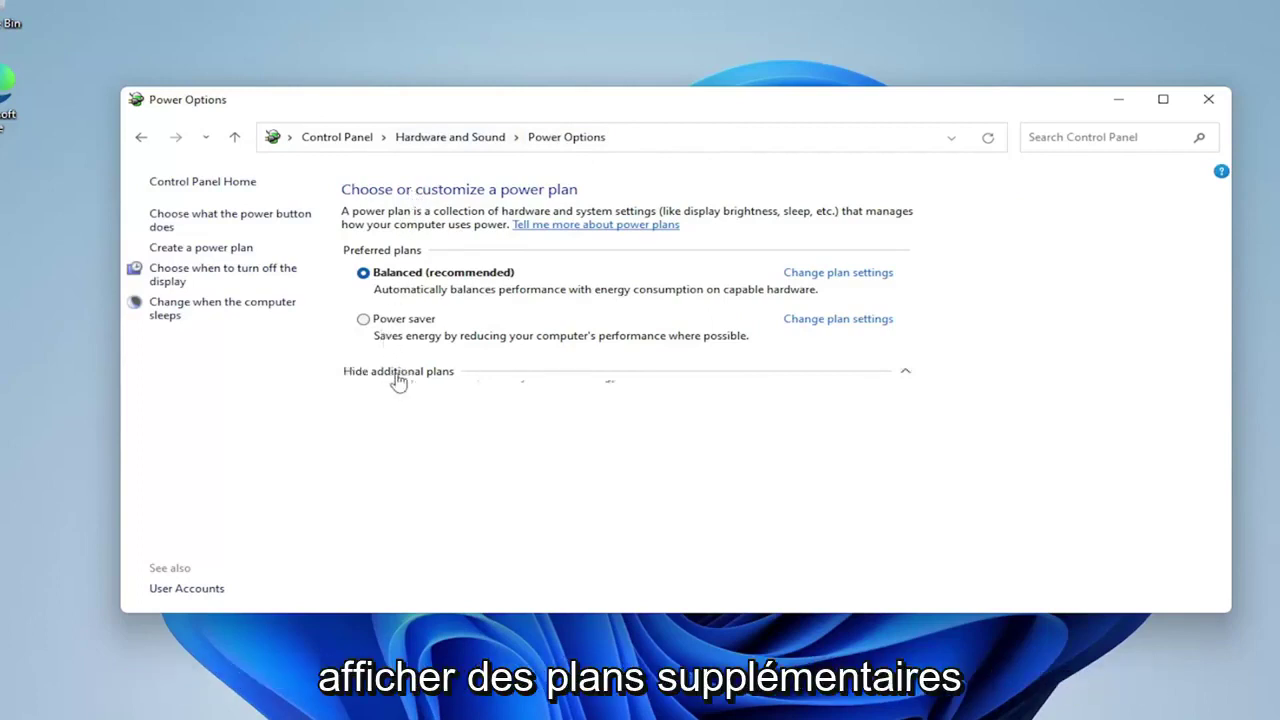
left_click(363, 398)
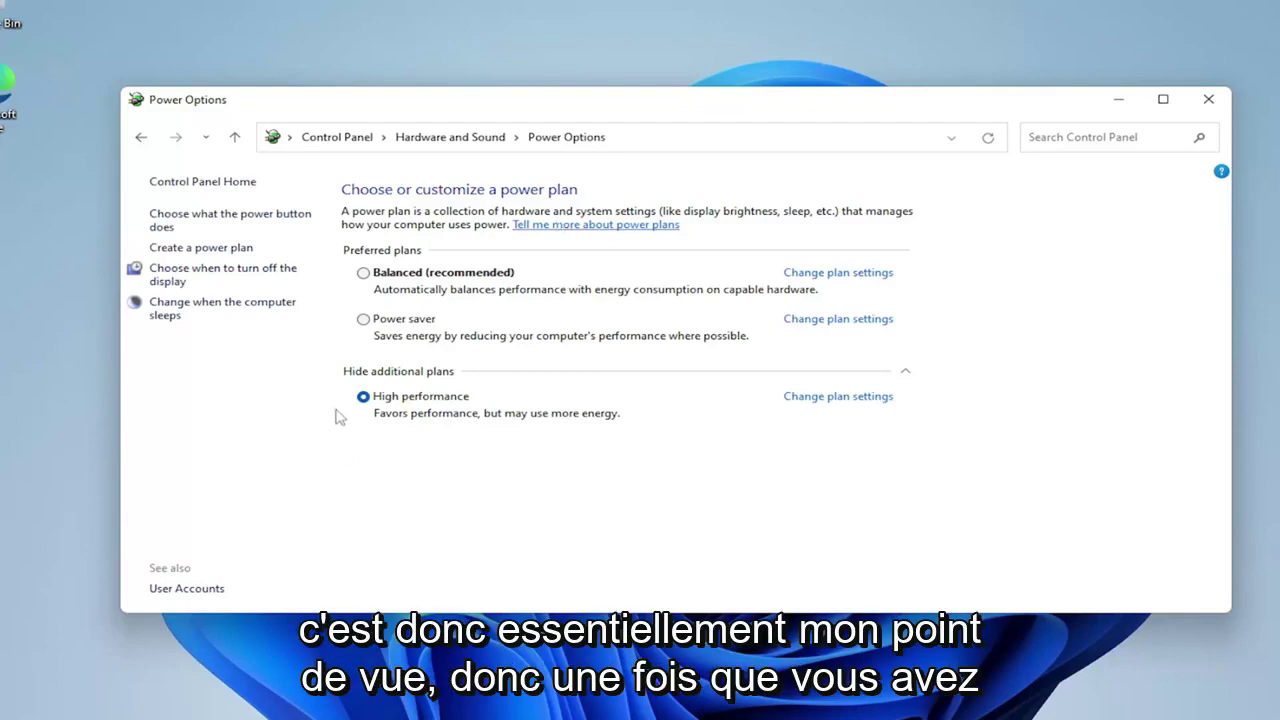
left_click(1208, 99)
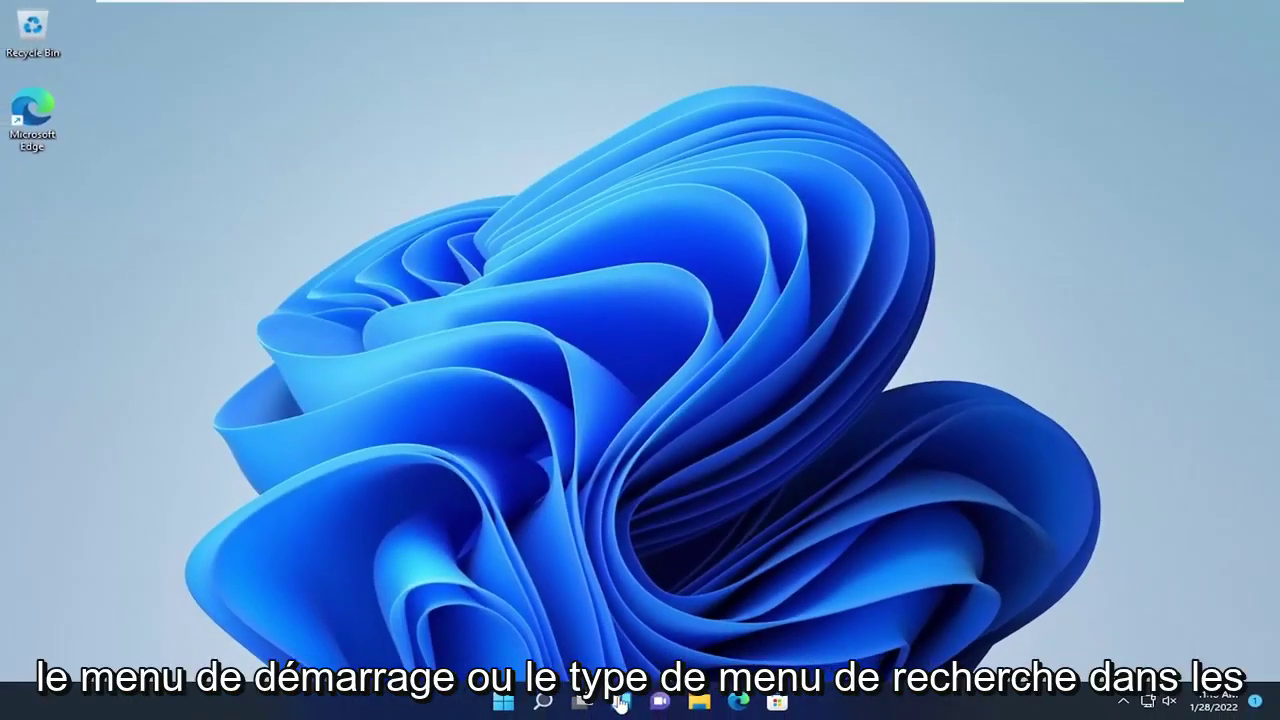
Step: Open the settings for adjusting the appearance and performance of Windows through a search for "performance"
left_click(545, 703)
type("performance")
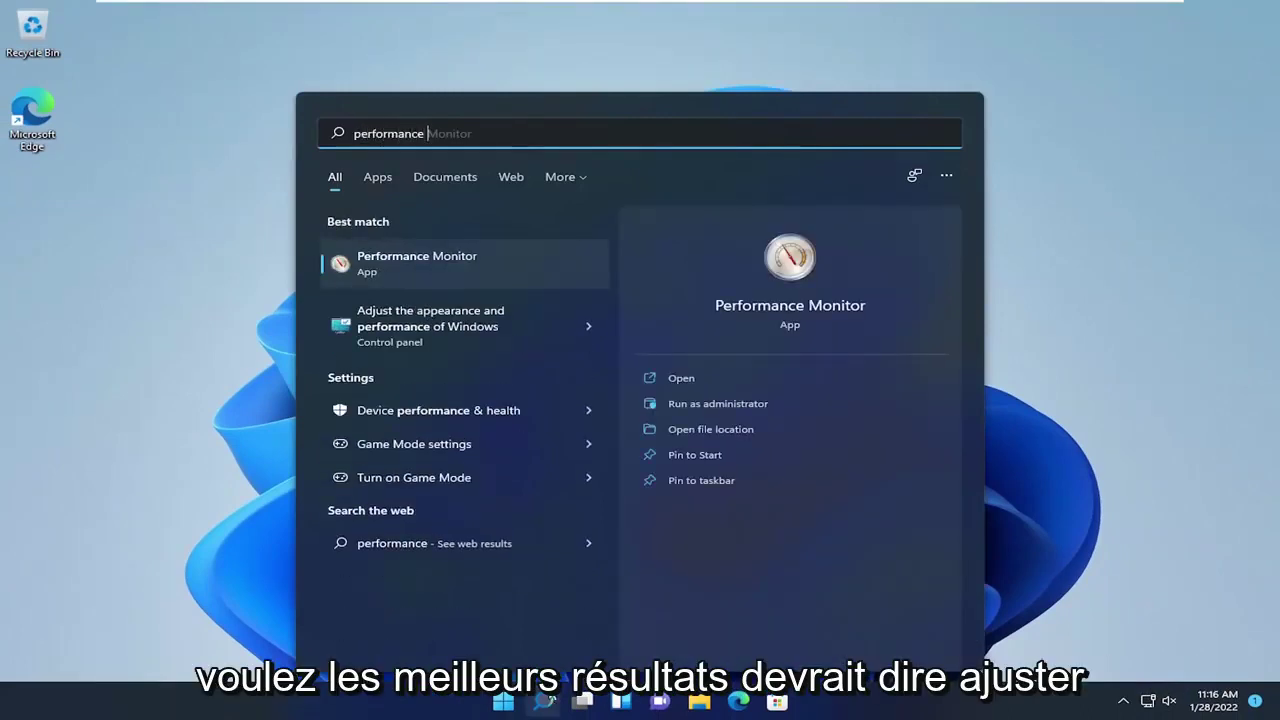
left_click(422, 330)
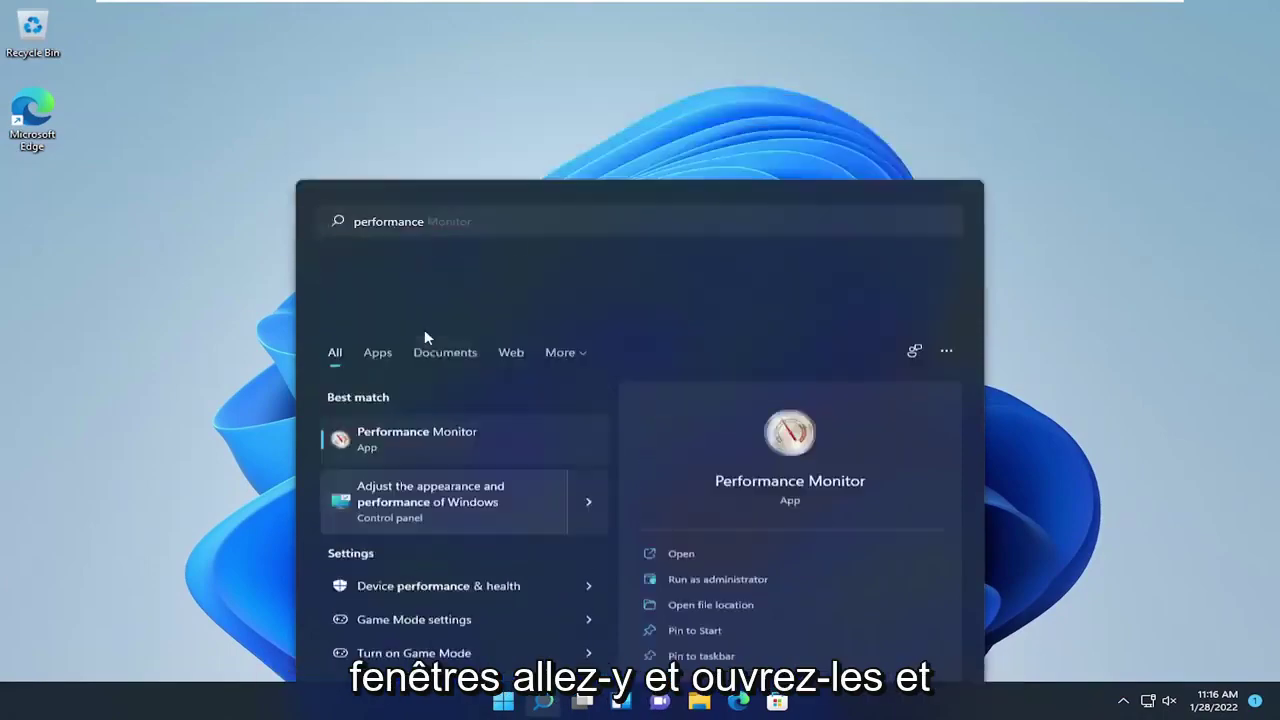
left_click_drag(260, 95, 640, 120)
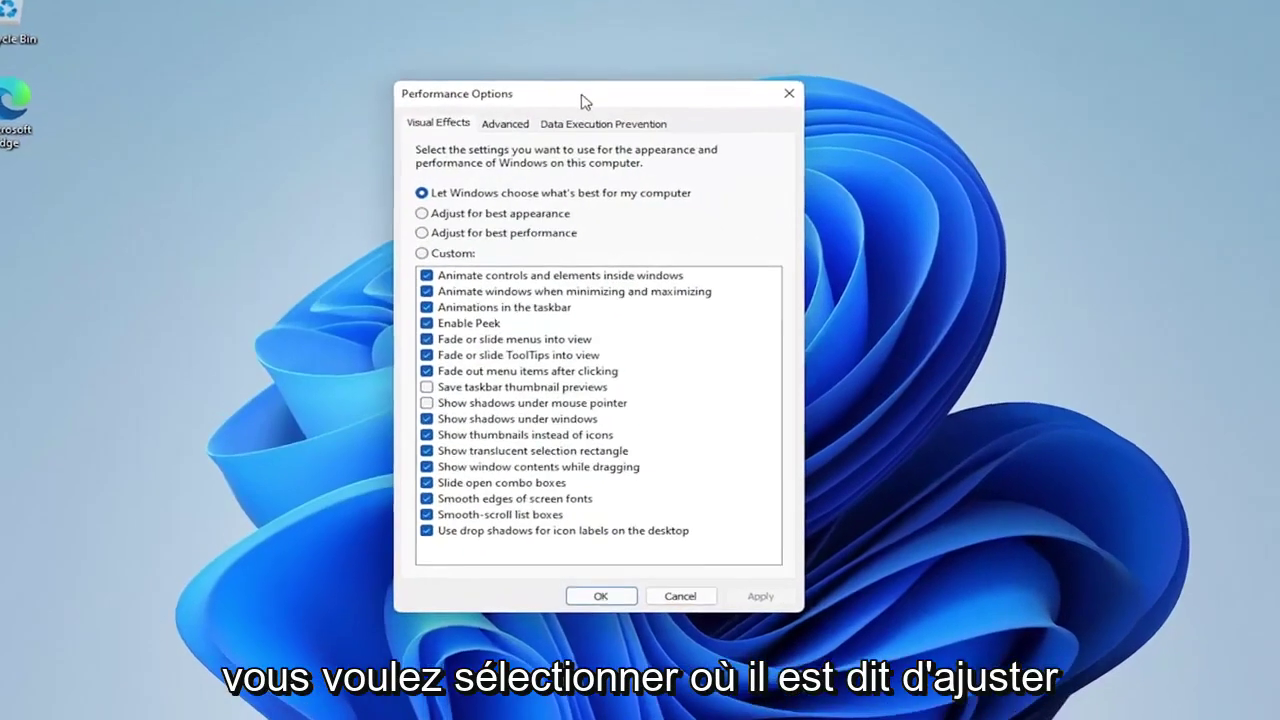
Step: Set the visual effects to Adjust for best performance, apply the change and close Performance Options
left_click(537, 241)
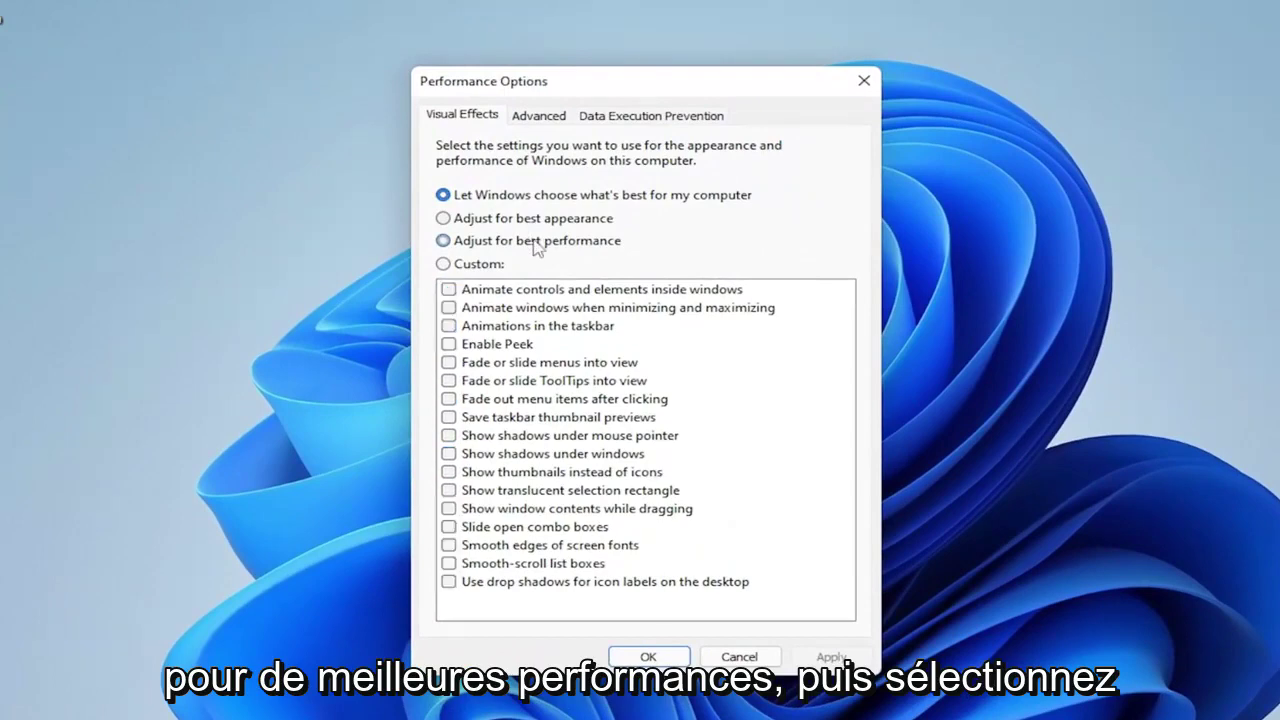
left_click(830, 656)
left_click(648, 656)
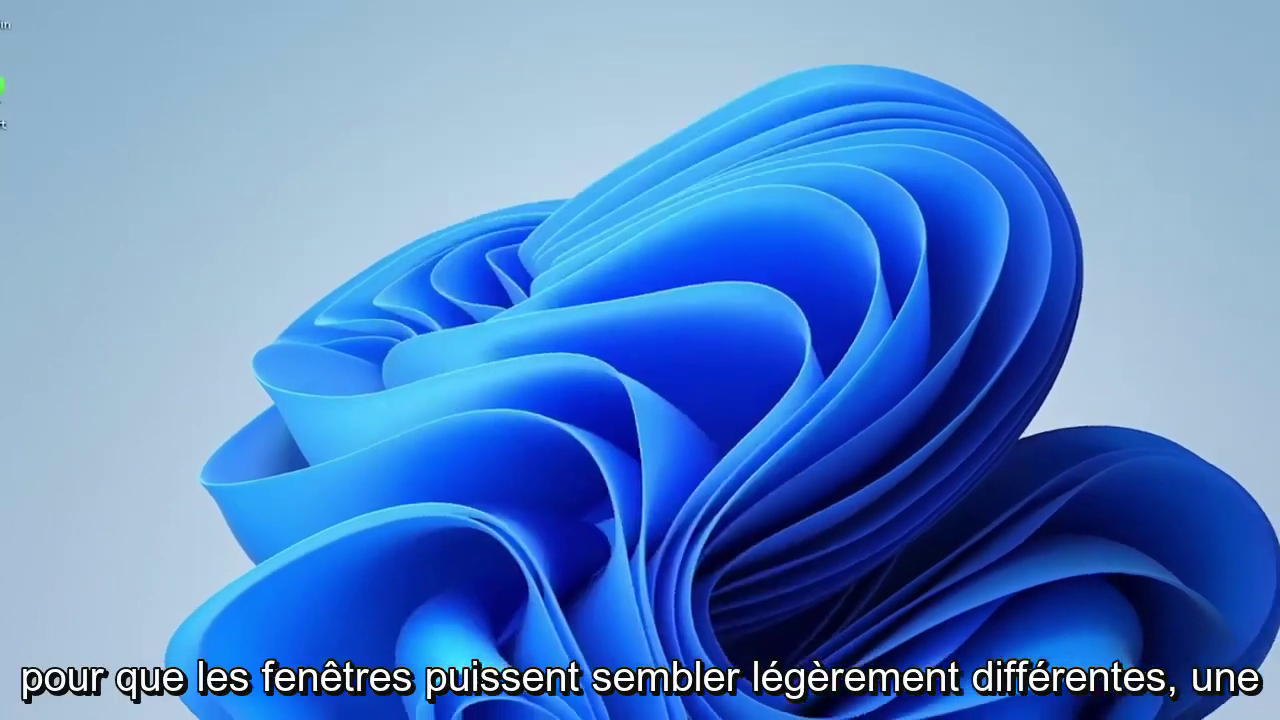
Step: Open File Explorer and move its window to examine how it looks with reduced visual effects, and close it
left_click(543, 703)
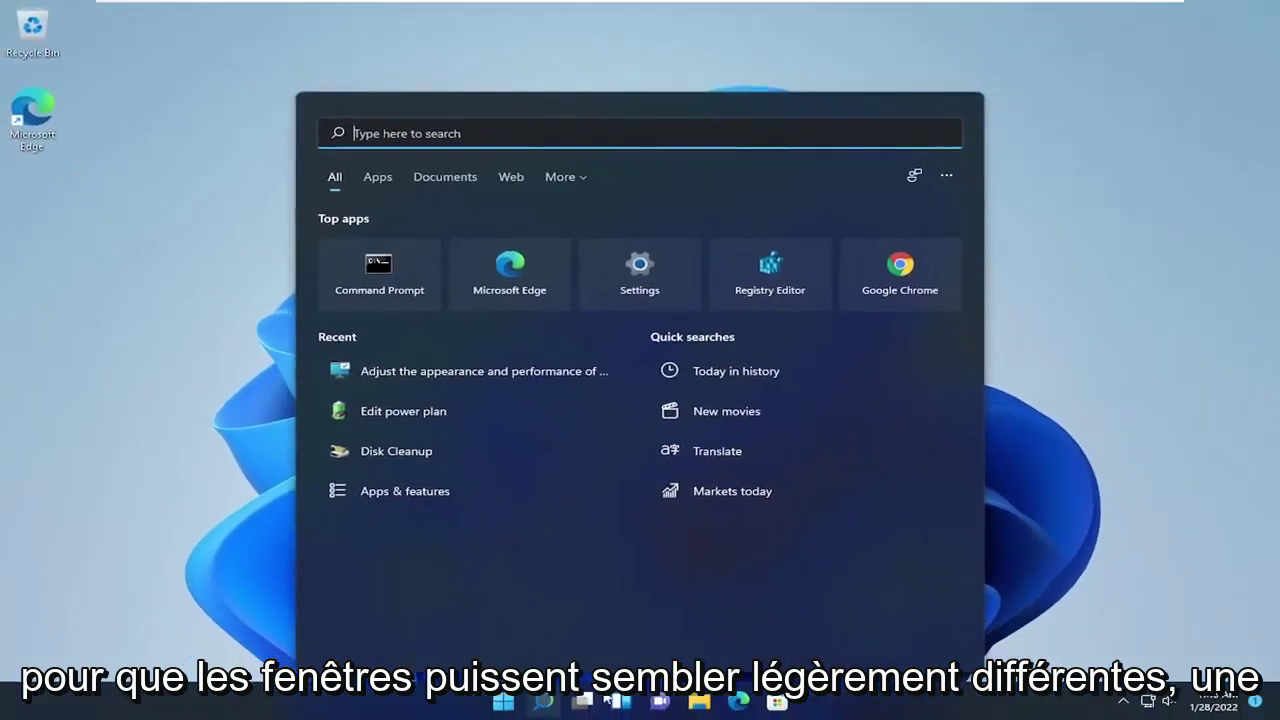
left_click(698, 703)
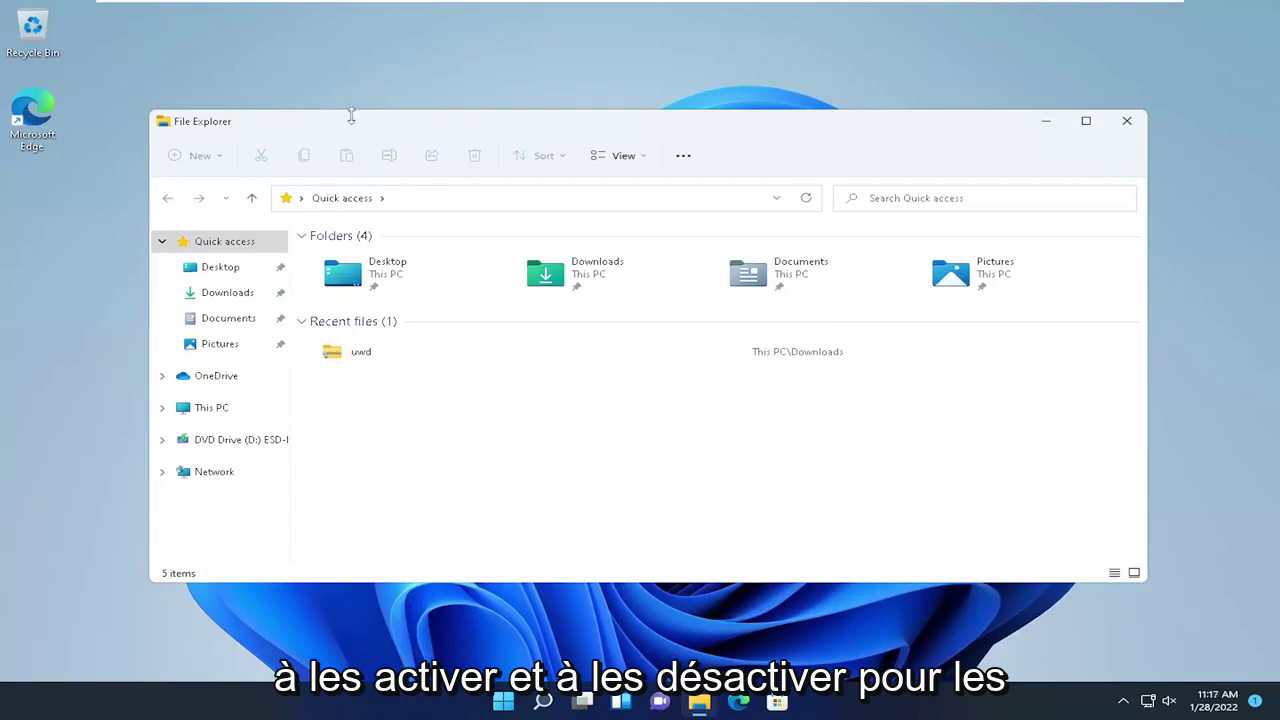
left_click_drag(351, 117, 463, 97)
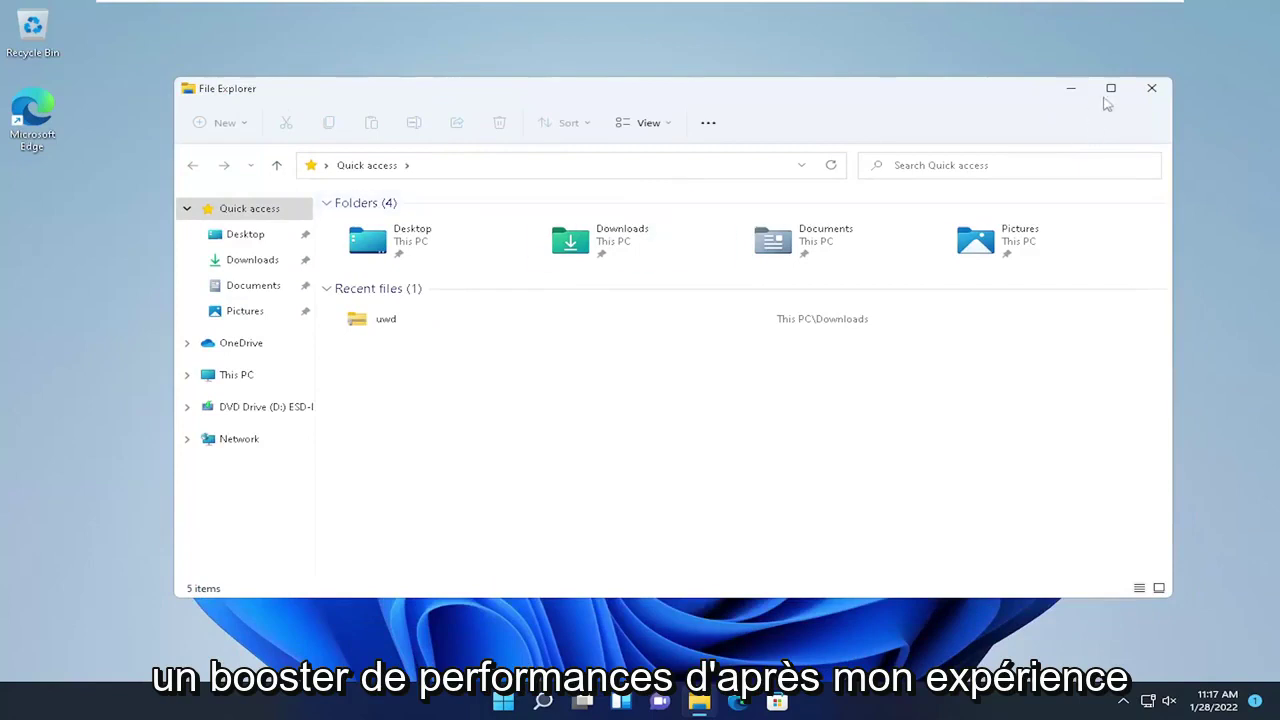
left_click(1151, 88)
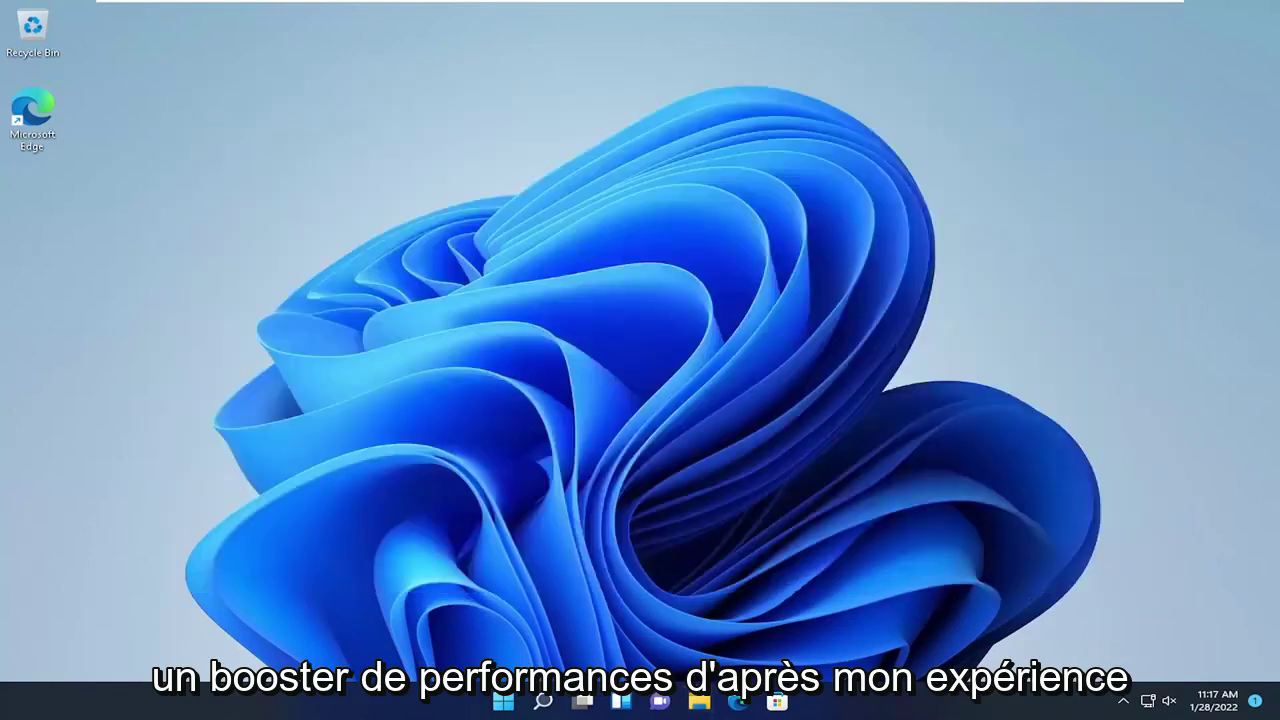
Step: Open Command Prompt as administrator through a search for "cmd" and allow it to make changes to the device
left_click(542, 702)
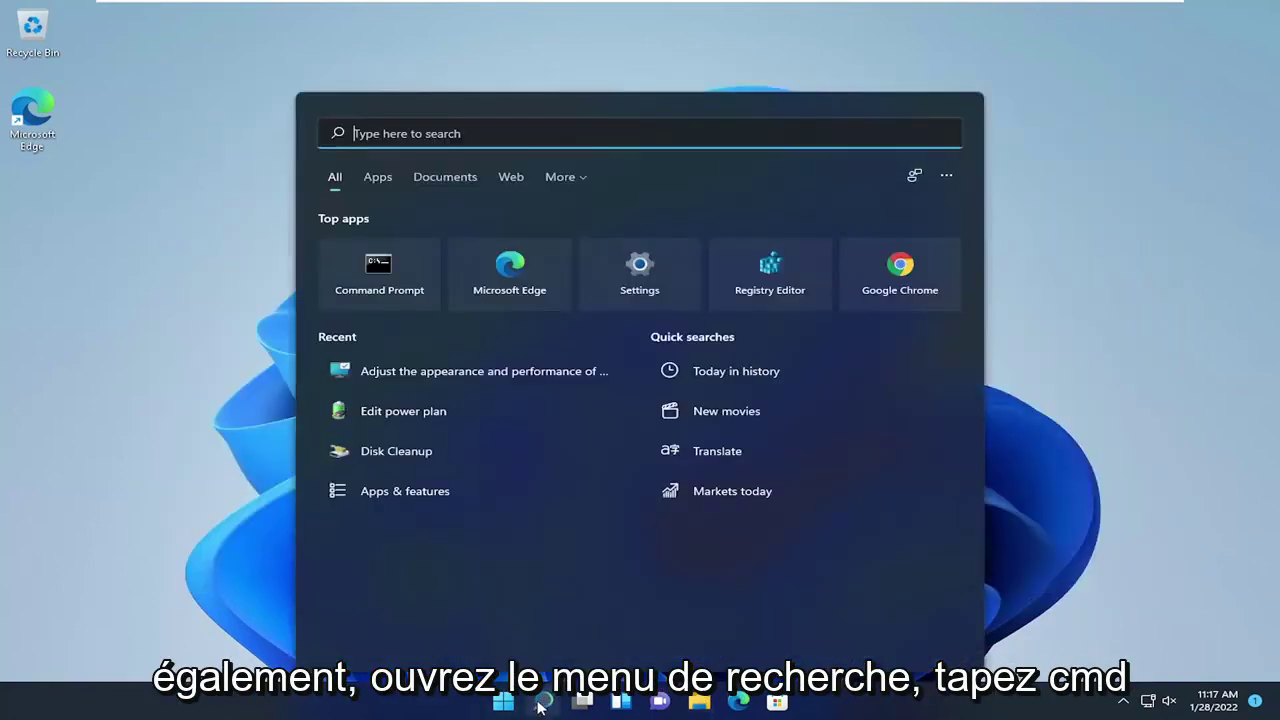
type("cmd")
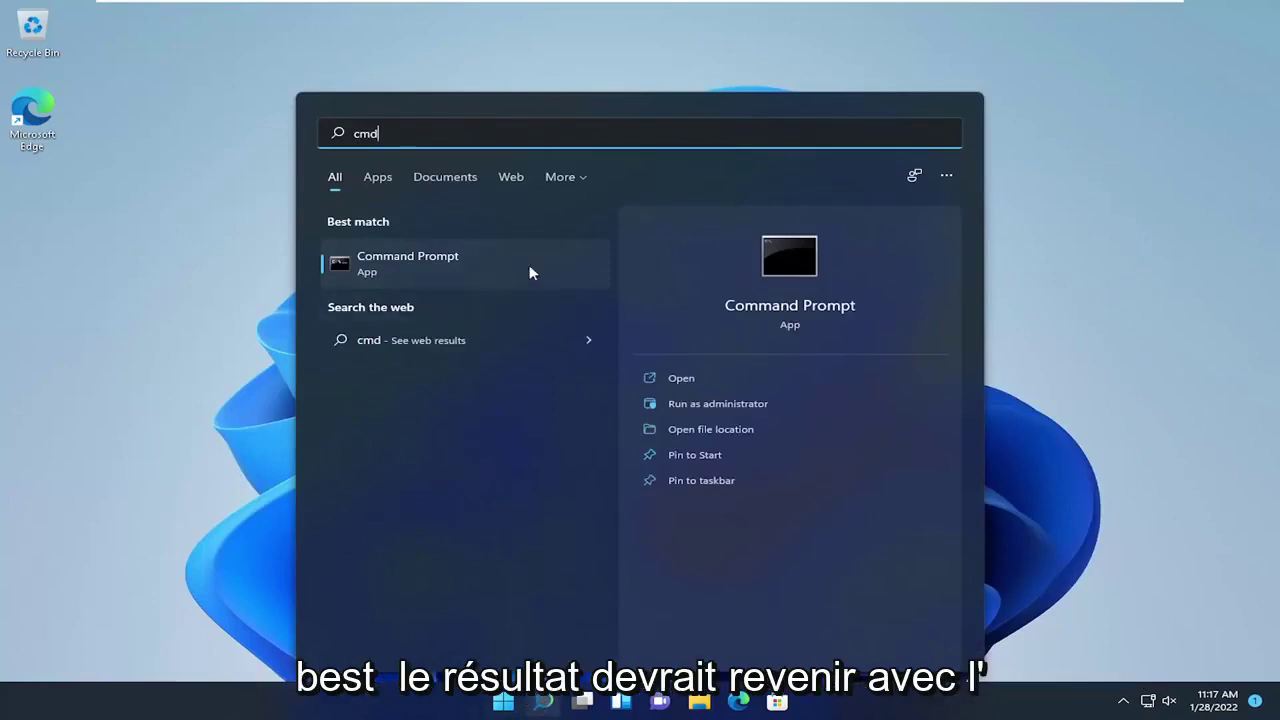
right_click(420, 256)
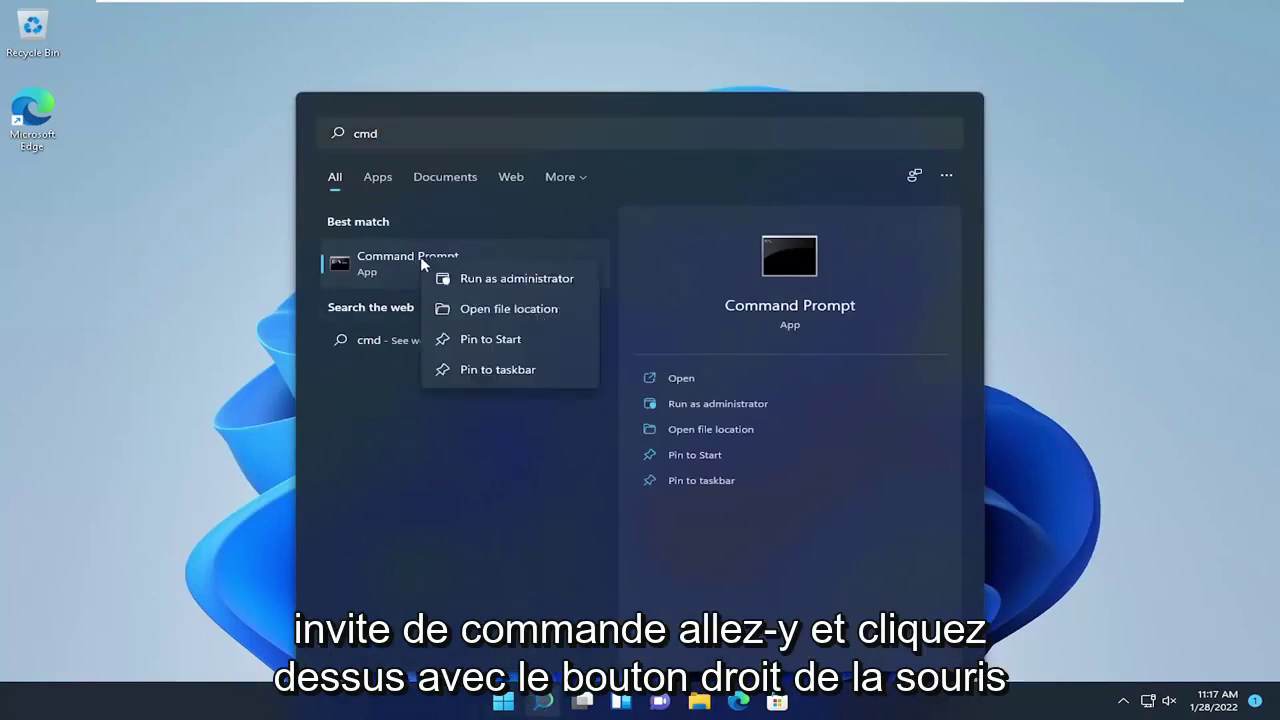
left_click(490, 280)
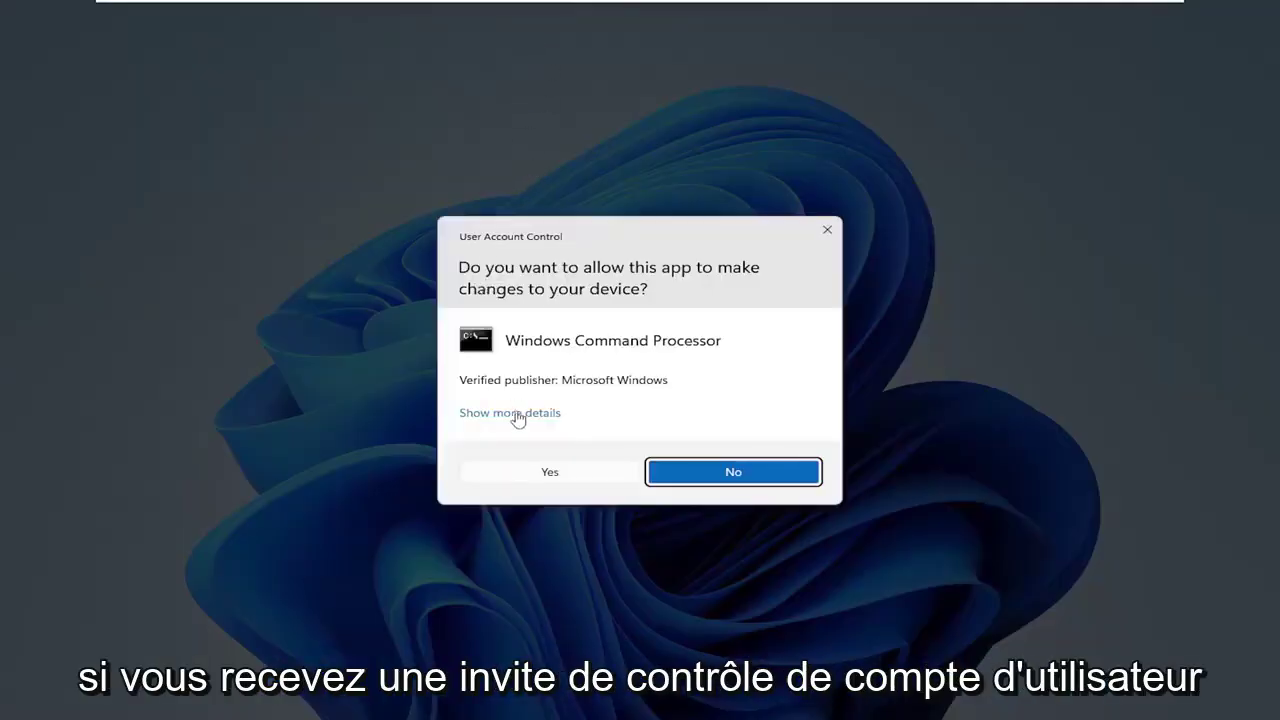
left_click(546, 473)
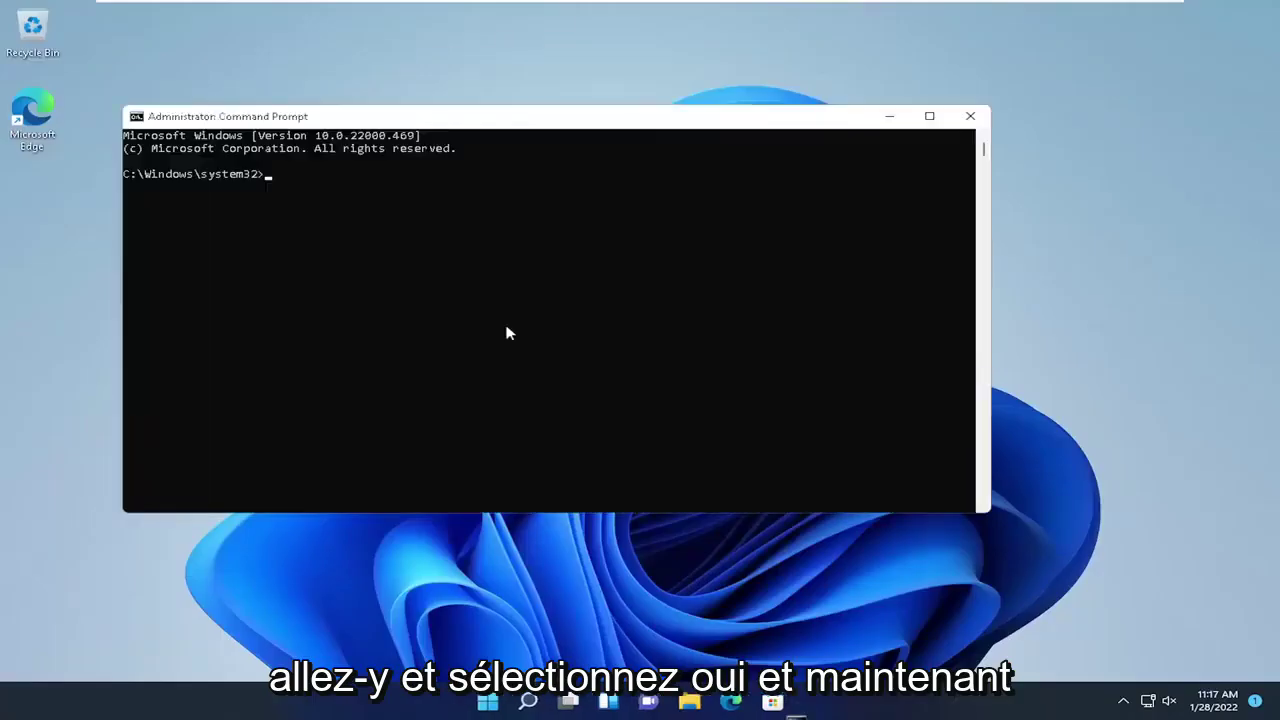
left_click_drag(449, 131, 620, 118)
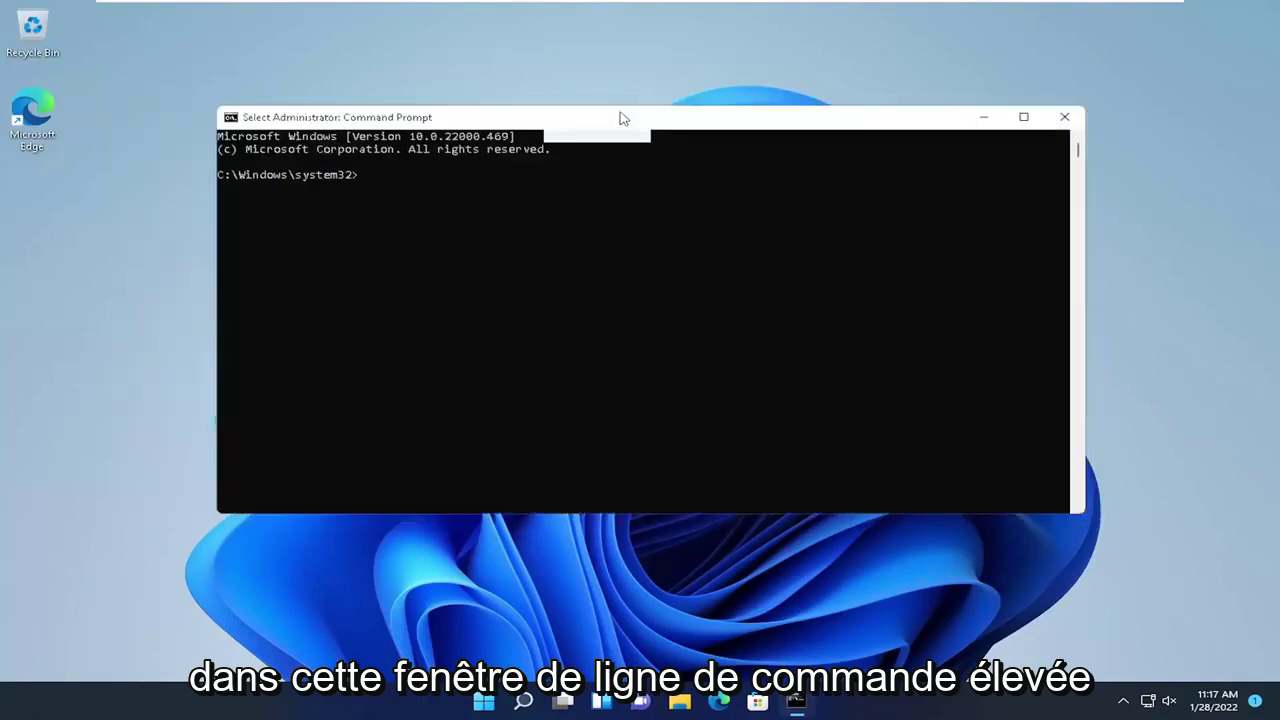
Step: Run the system file scan with the command sfc /scannow and close Command Prompt once the scan is done
type("sfc")
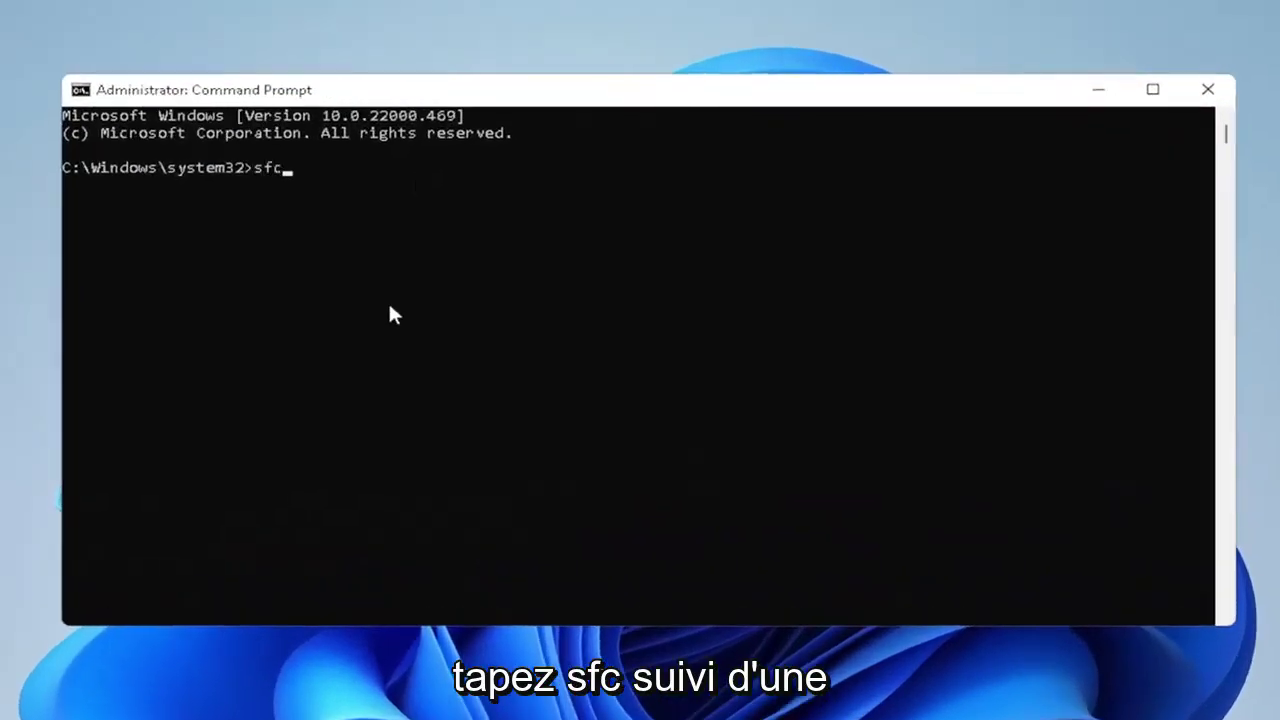
type(" /scann")
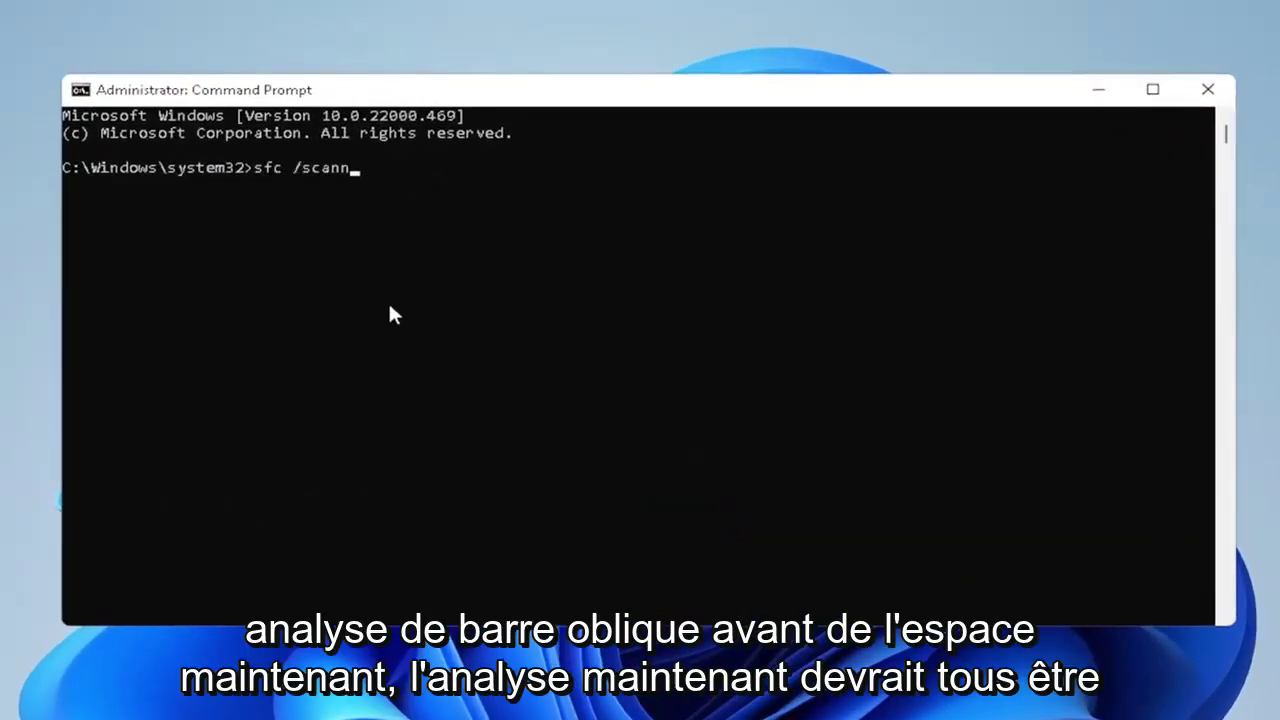
type("ow")
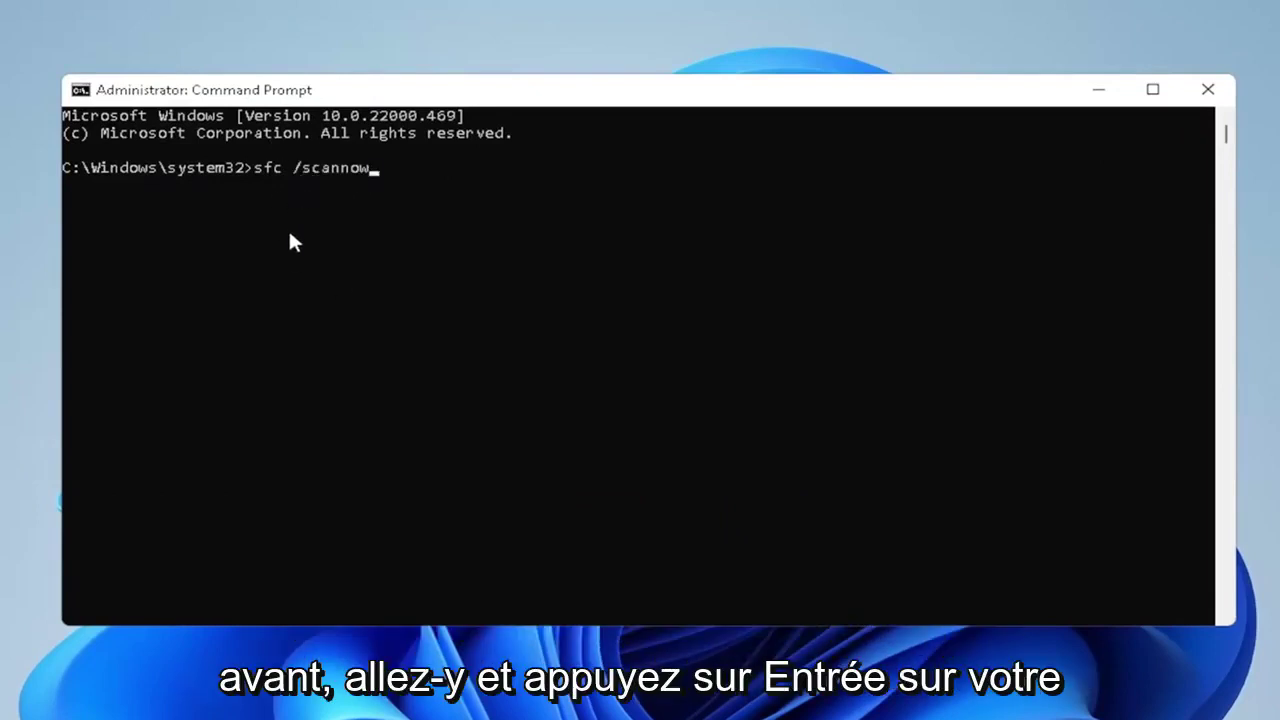
key("Return")
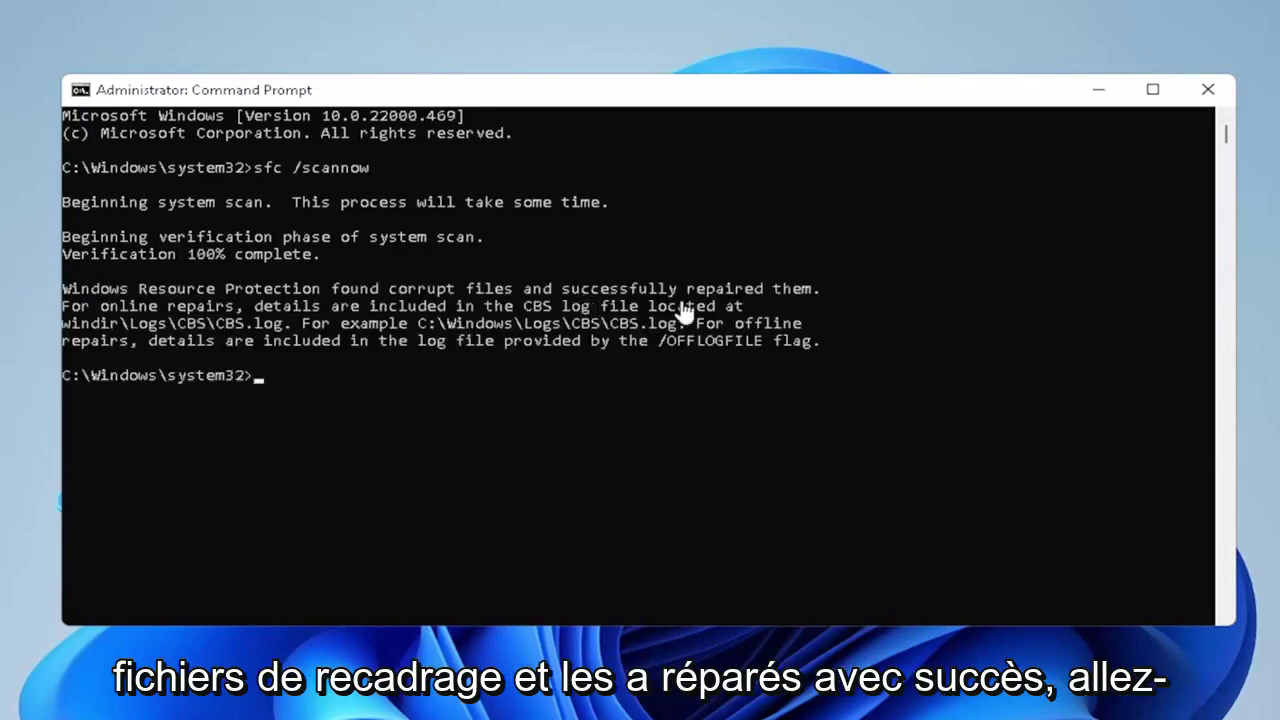
left_click(1208, 89)
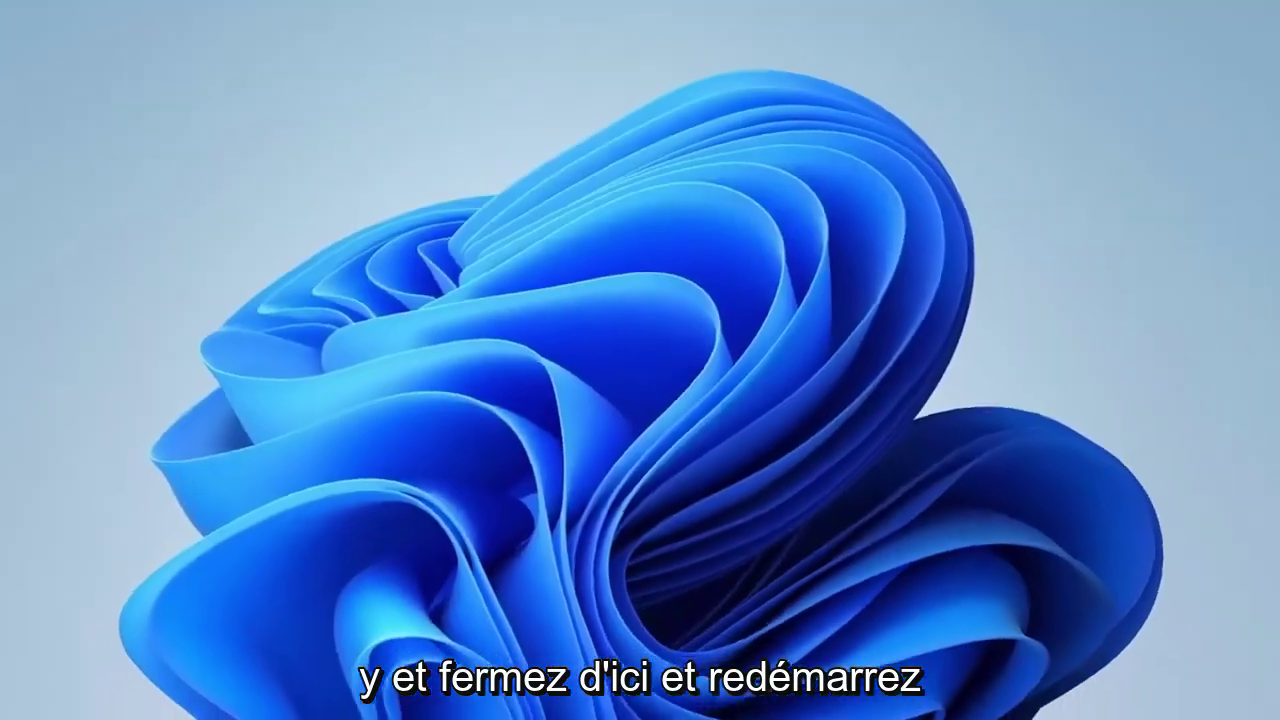
Step: Restart the computer from the shut down or sign out options
right_click(503, 701)
mouse_move(511, 643)
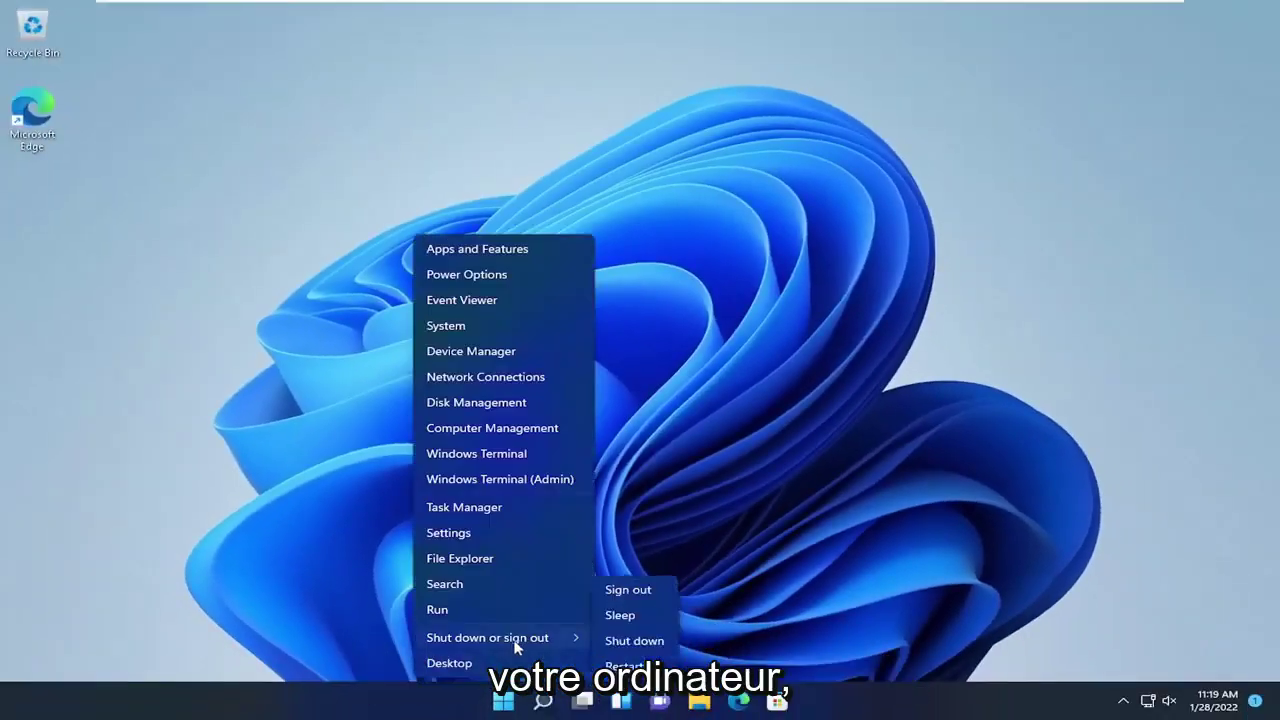
left_click(615, 664)
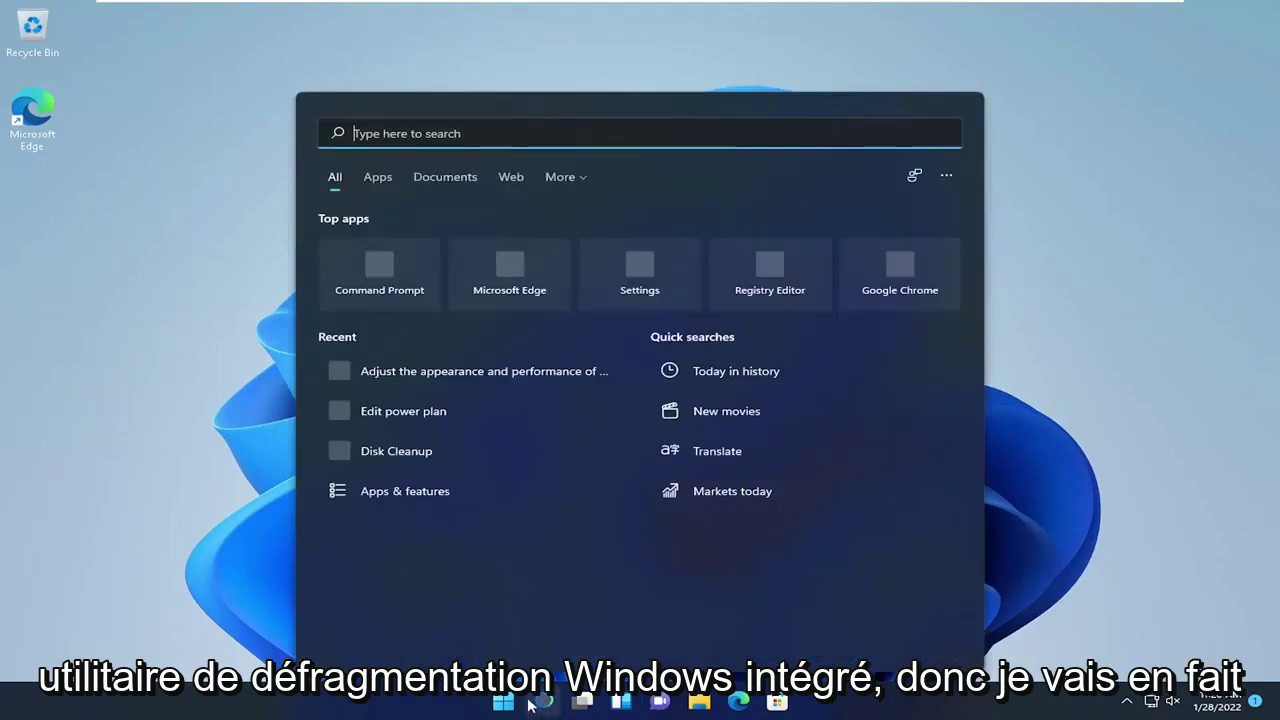
Step: Open Defragment and Optimize Drives through a search for "defrag"
left_click(531, 704)
type("defrag")
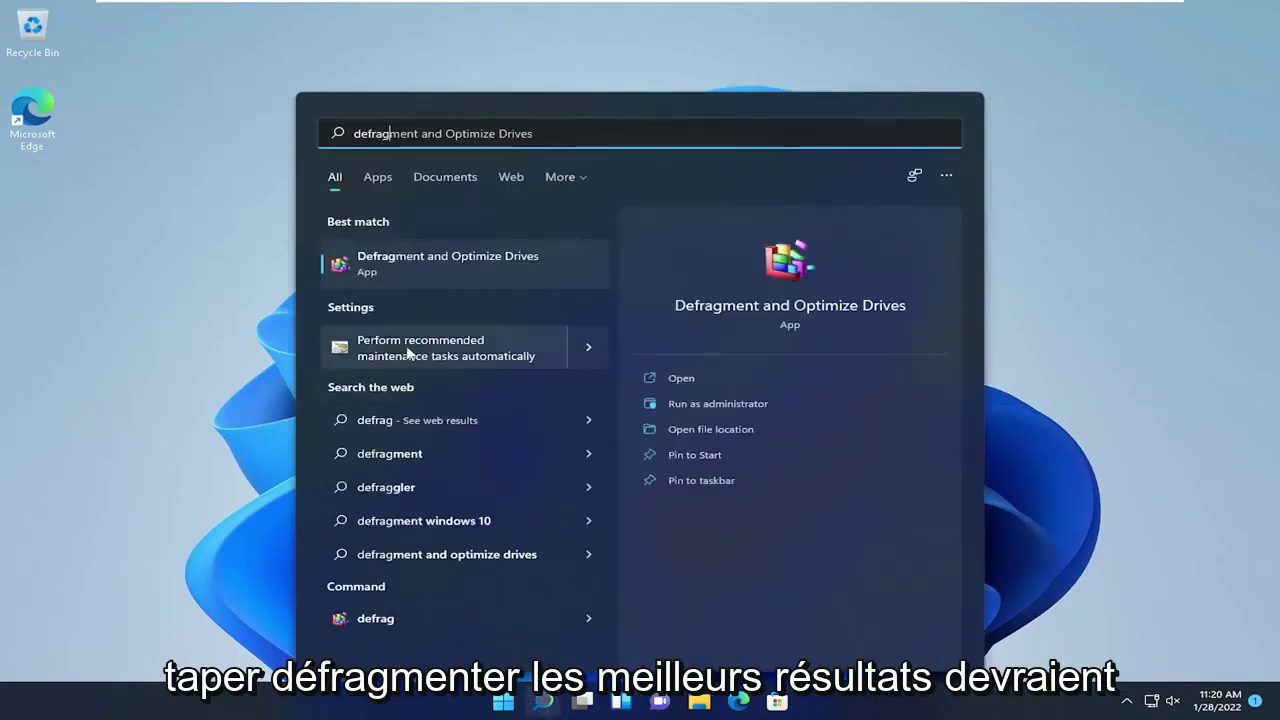
left_click(485, 262)
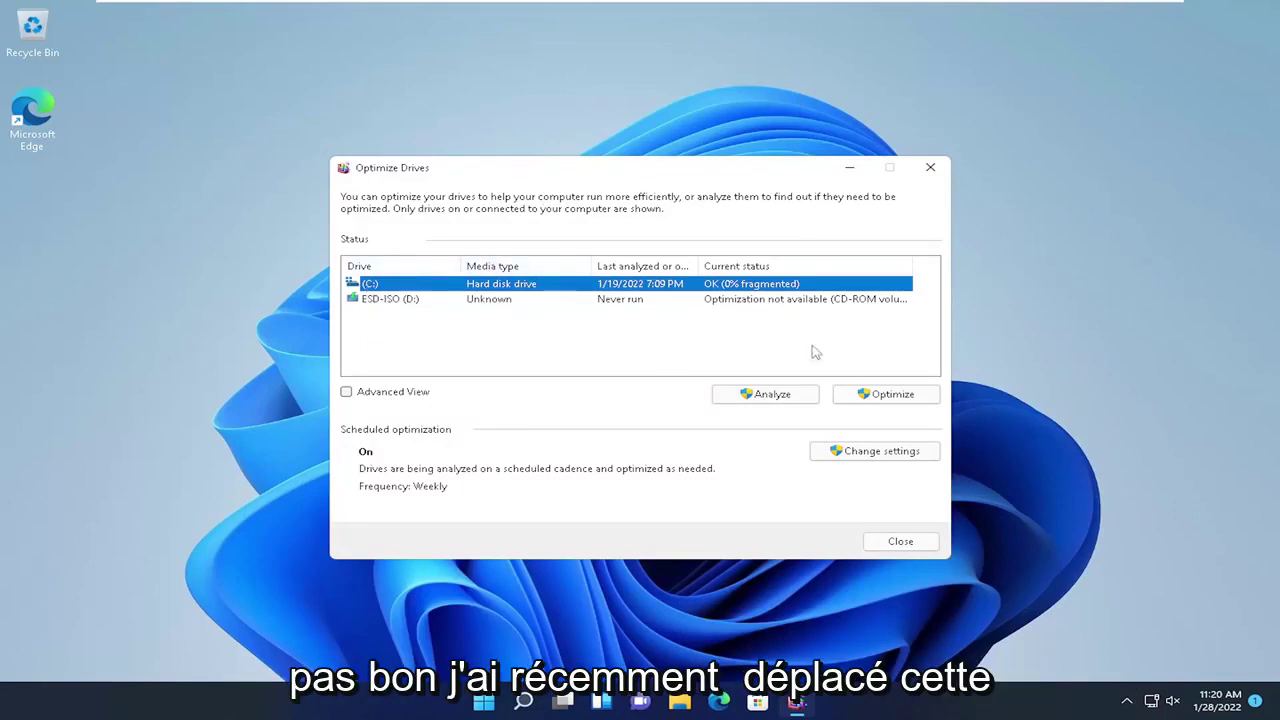
left_click_drag(505, 178, 507, 160)
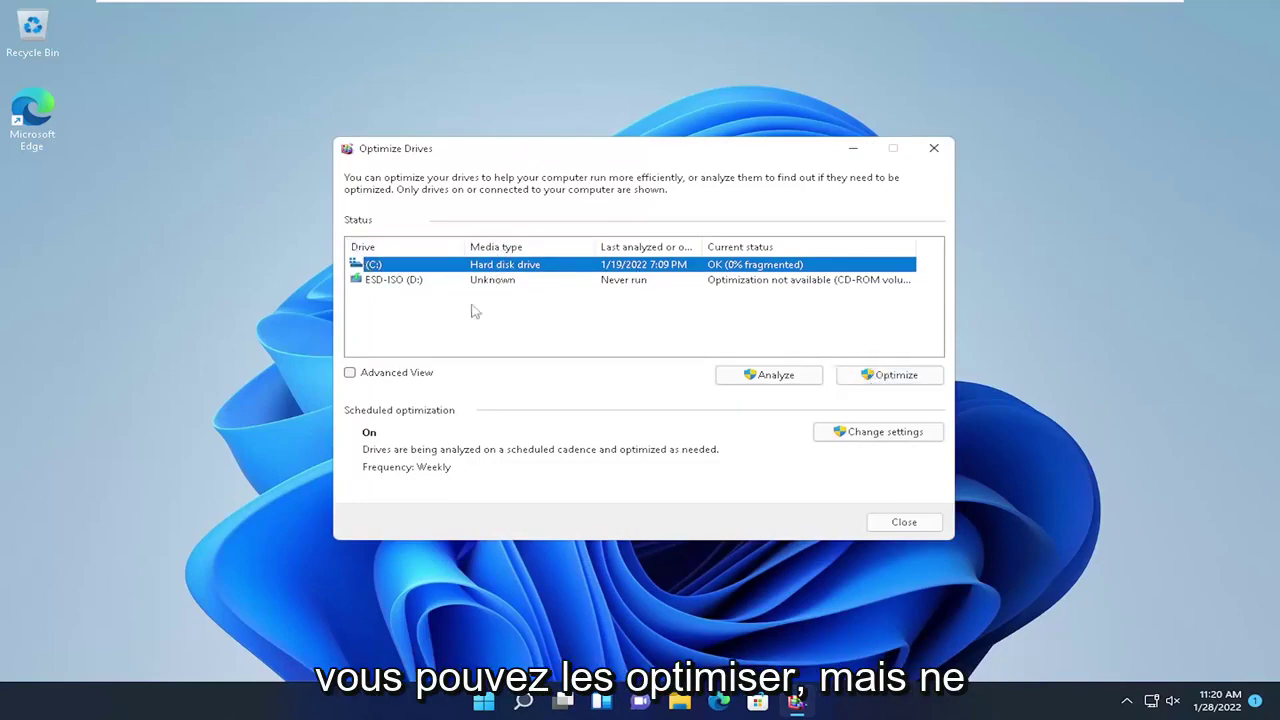
Step: Check the optimization status and availability for drives C: and D:, and close Optimize Drives
left_click(400, 282)
left_click(540, 268)
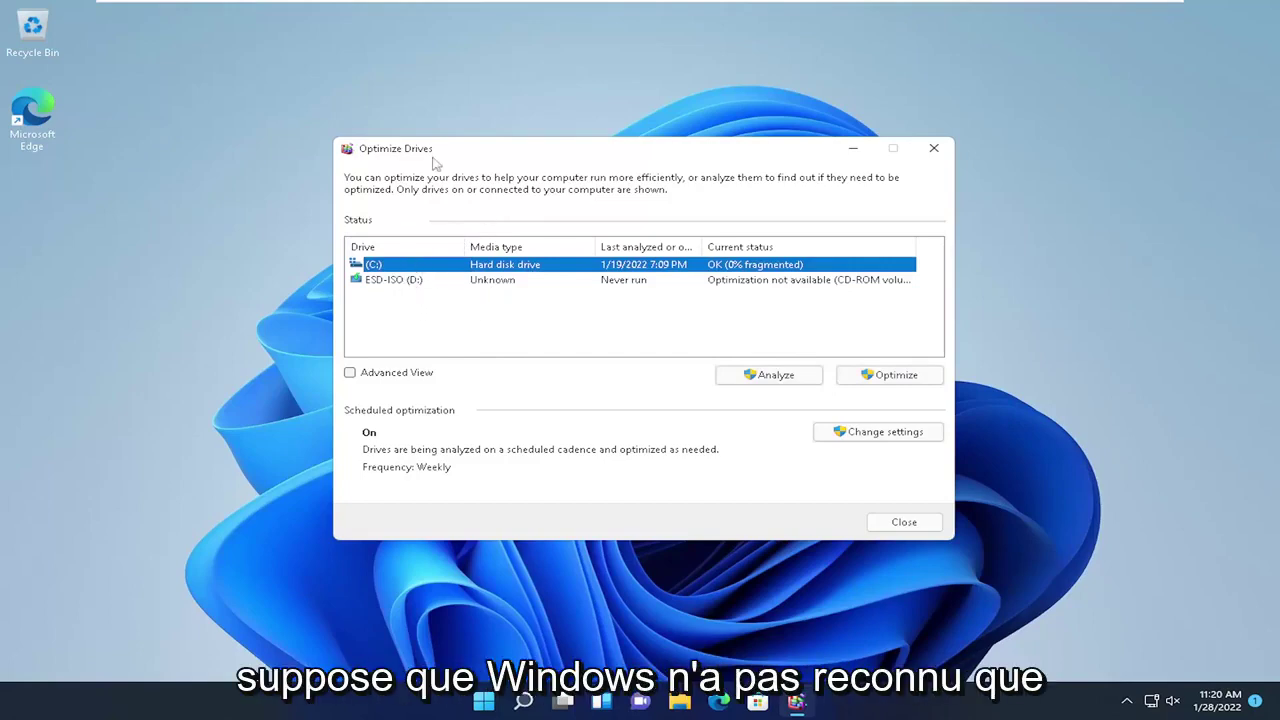
mouse_move(431, 156)
left_mouse_down()
mouse_move(463, 148)
mouse_move(437, 157)
left_mouse_up()
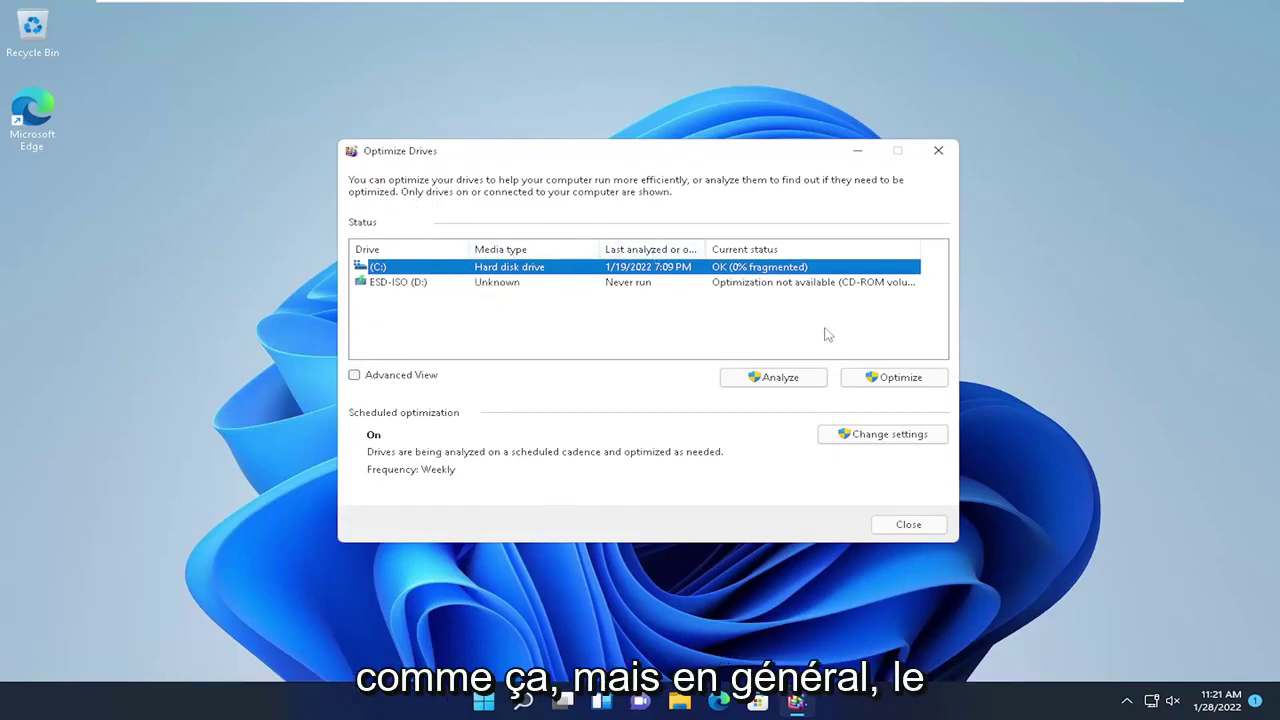
left_click(500, 284)
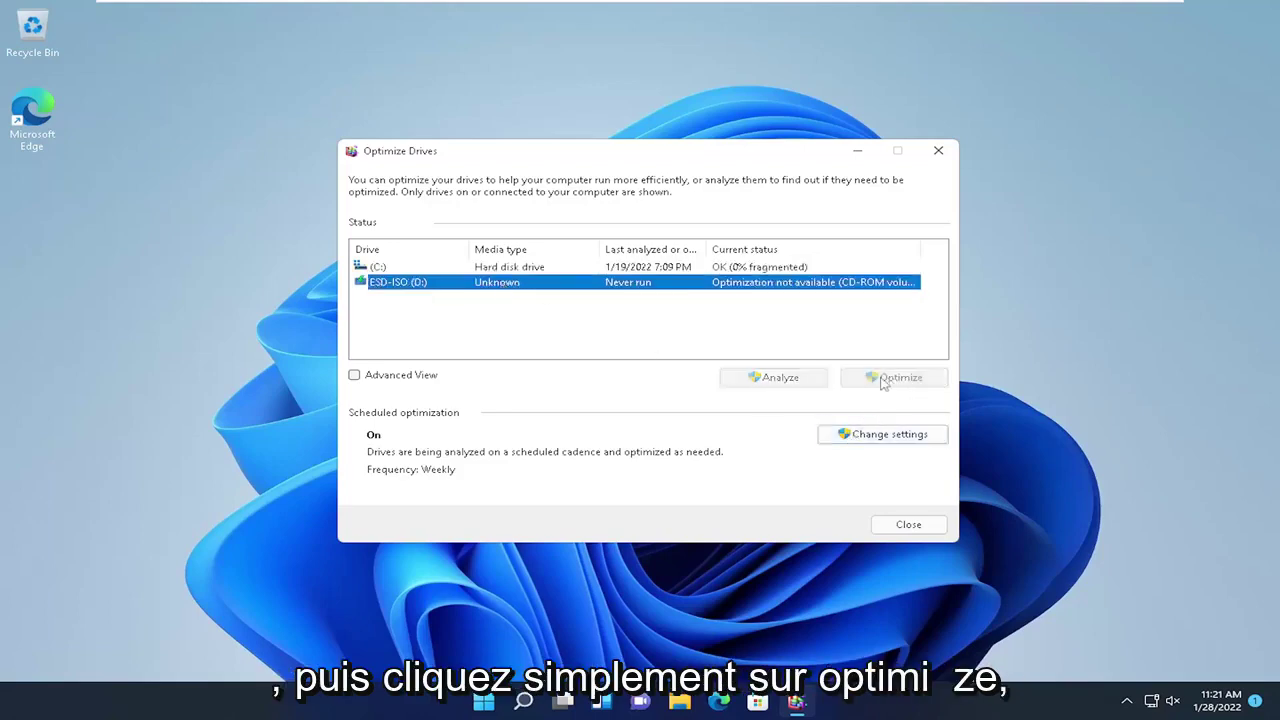
left_click(444, 267)
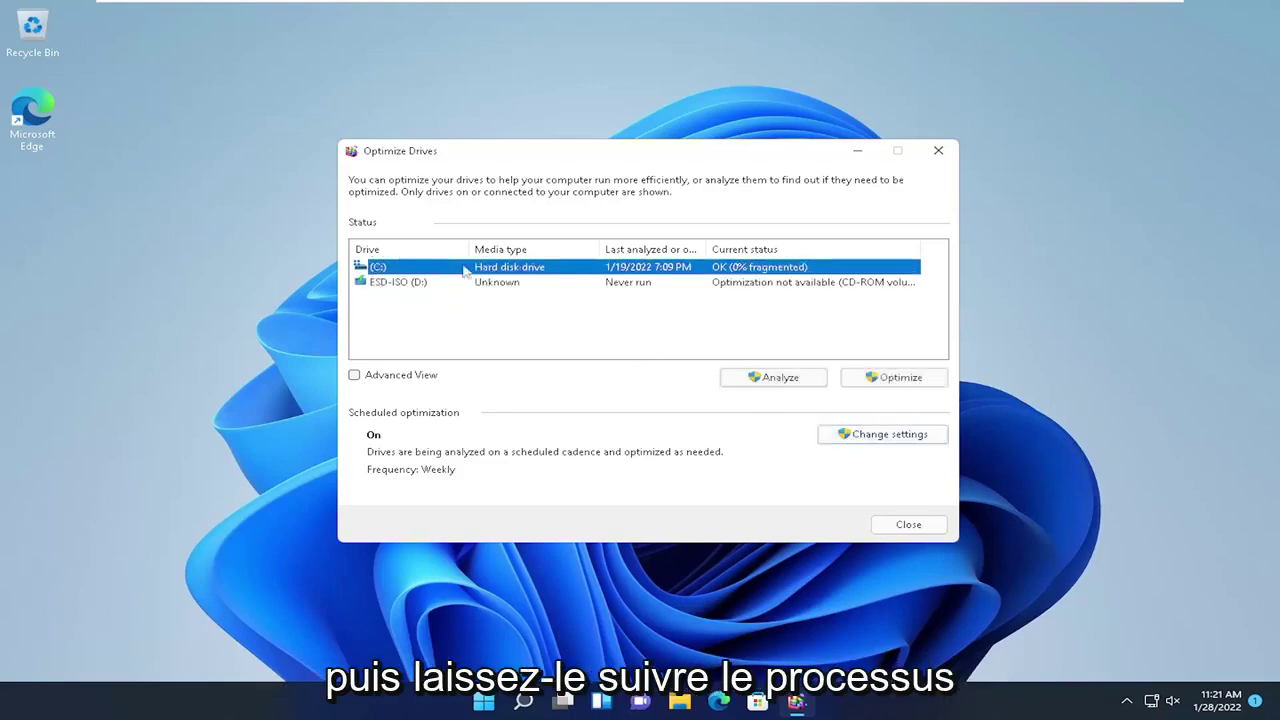
left_click(937, 152)
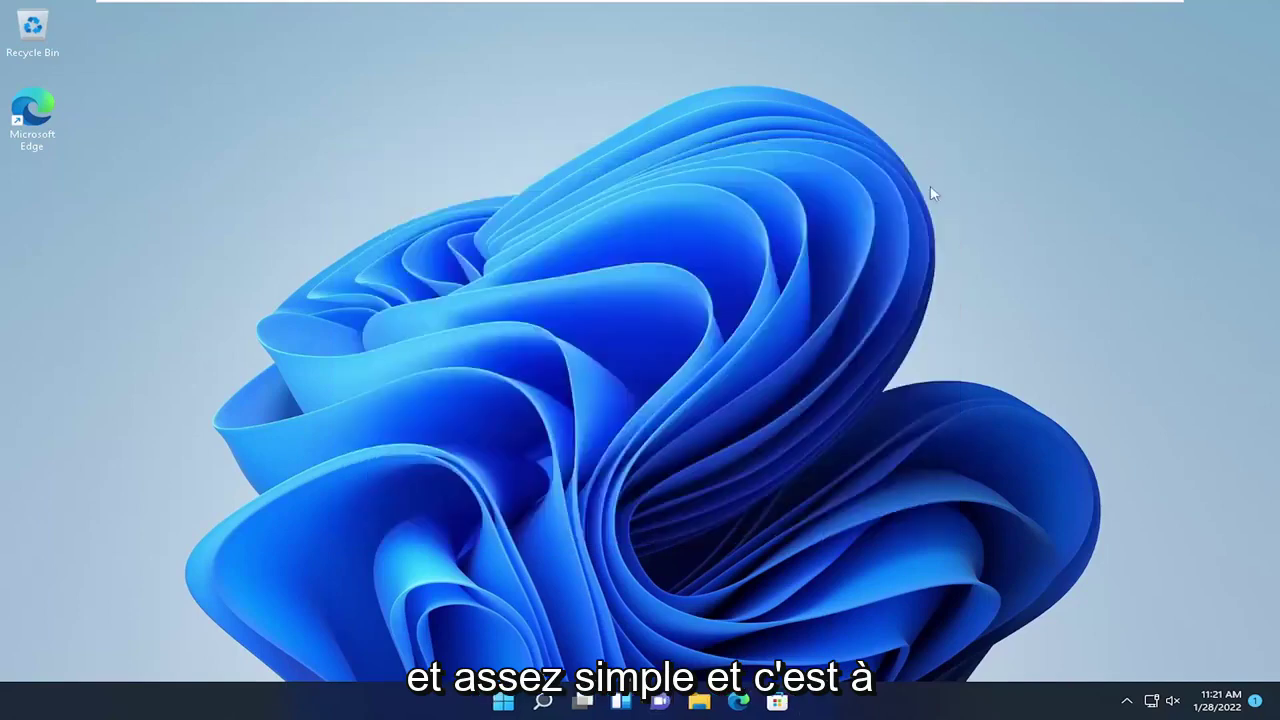